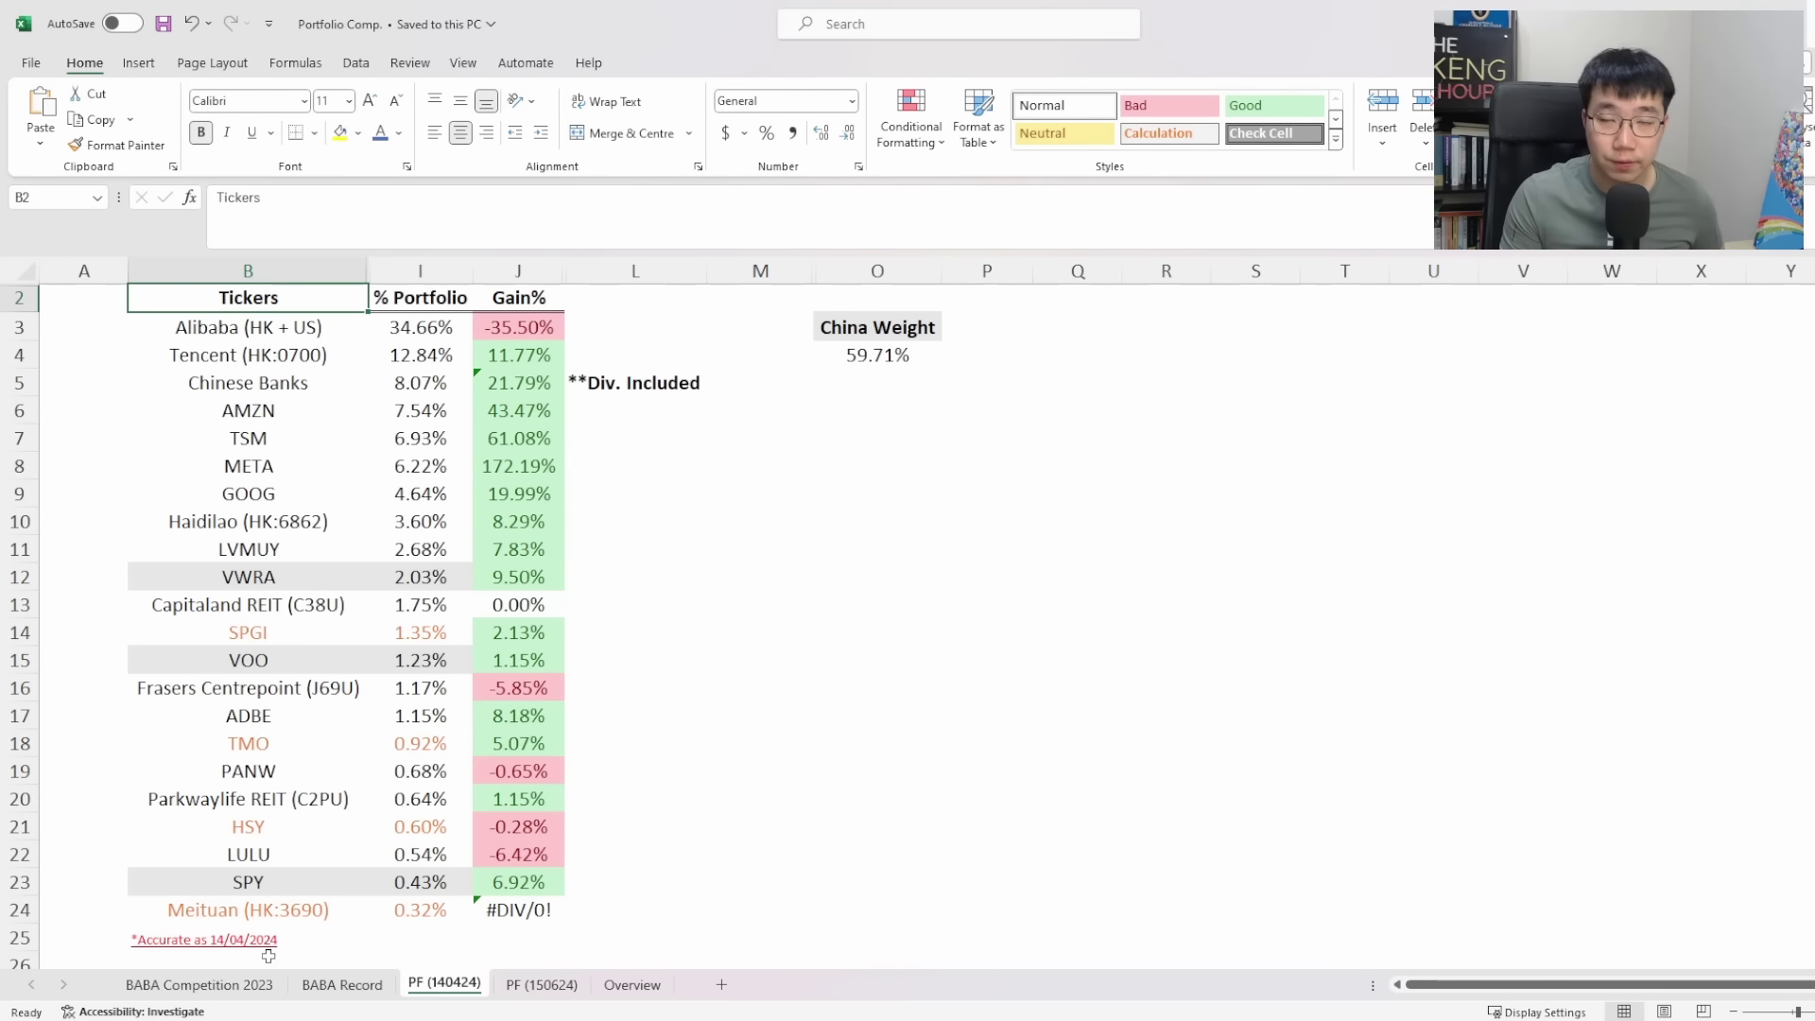
# Step: Switch to the June sheet PF (150624) showing Simple % (Divv Inclusive) at 2.24%
pyautogui.click(542, 984)
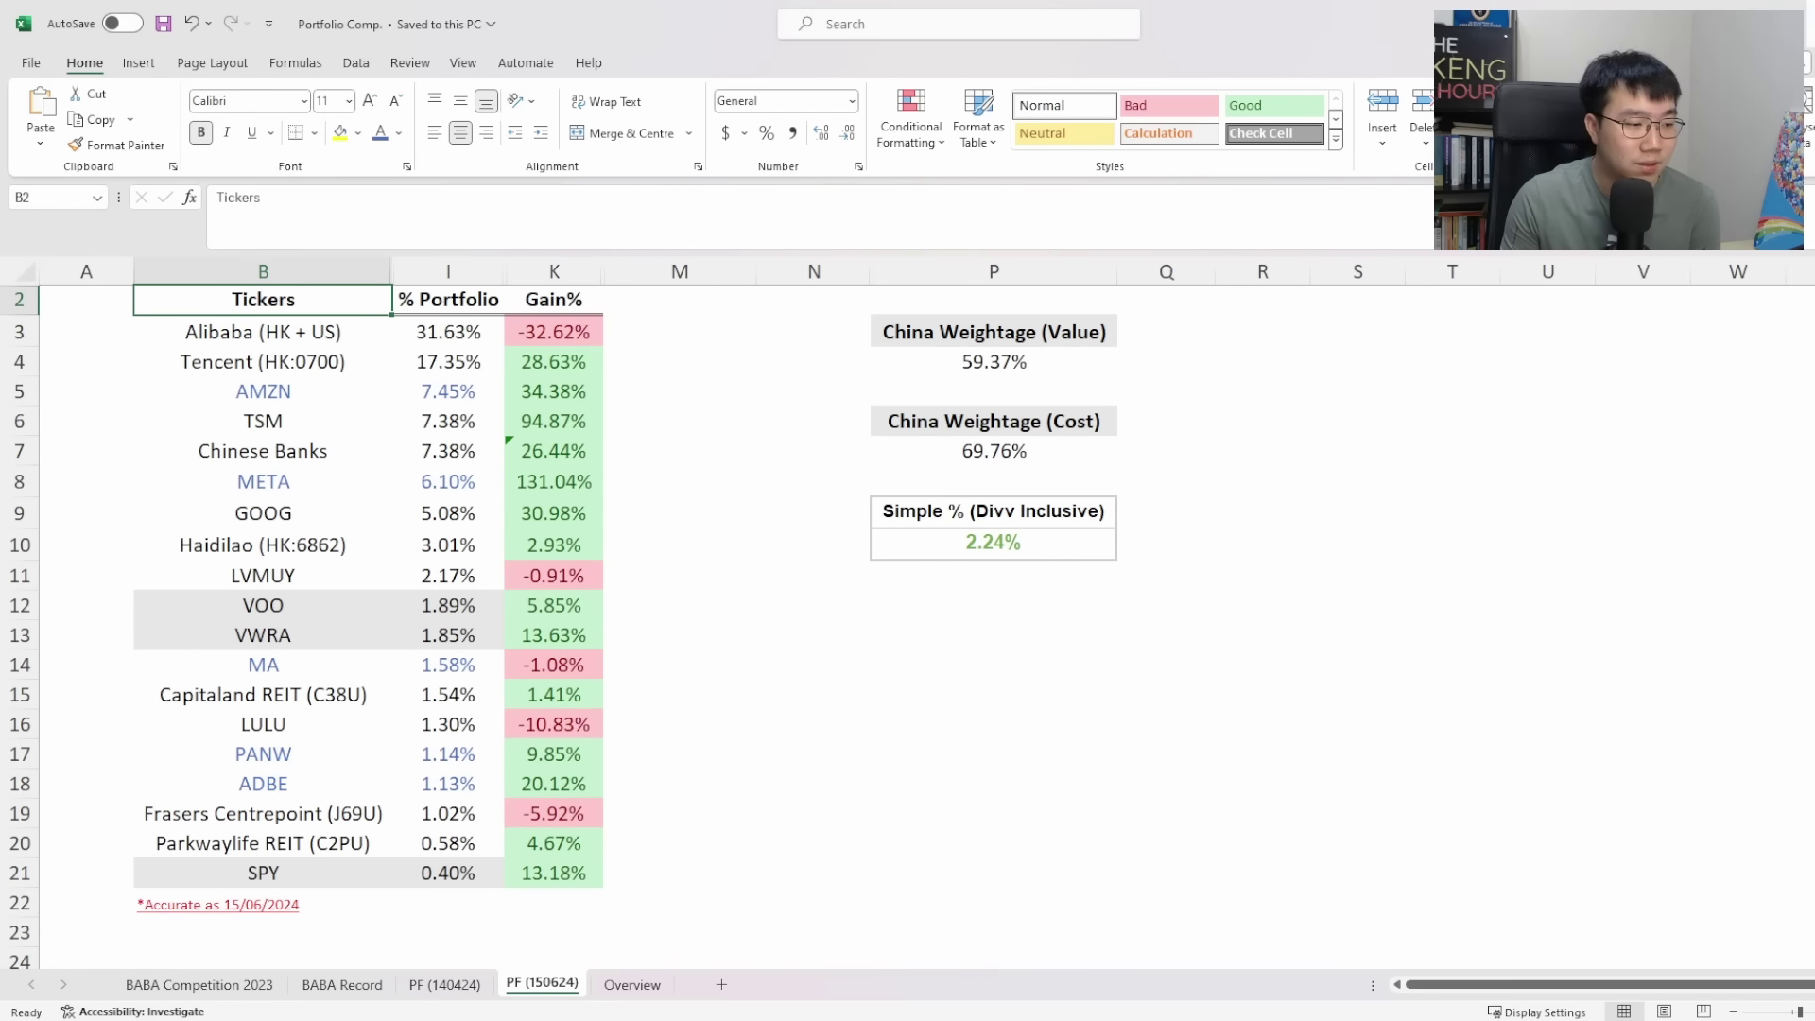
# Step: Leave Excel, then return and pick out the PANW holding on the April sheet PF (140424)
pyautogui.hotkey('alt', 'Tab')
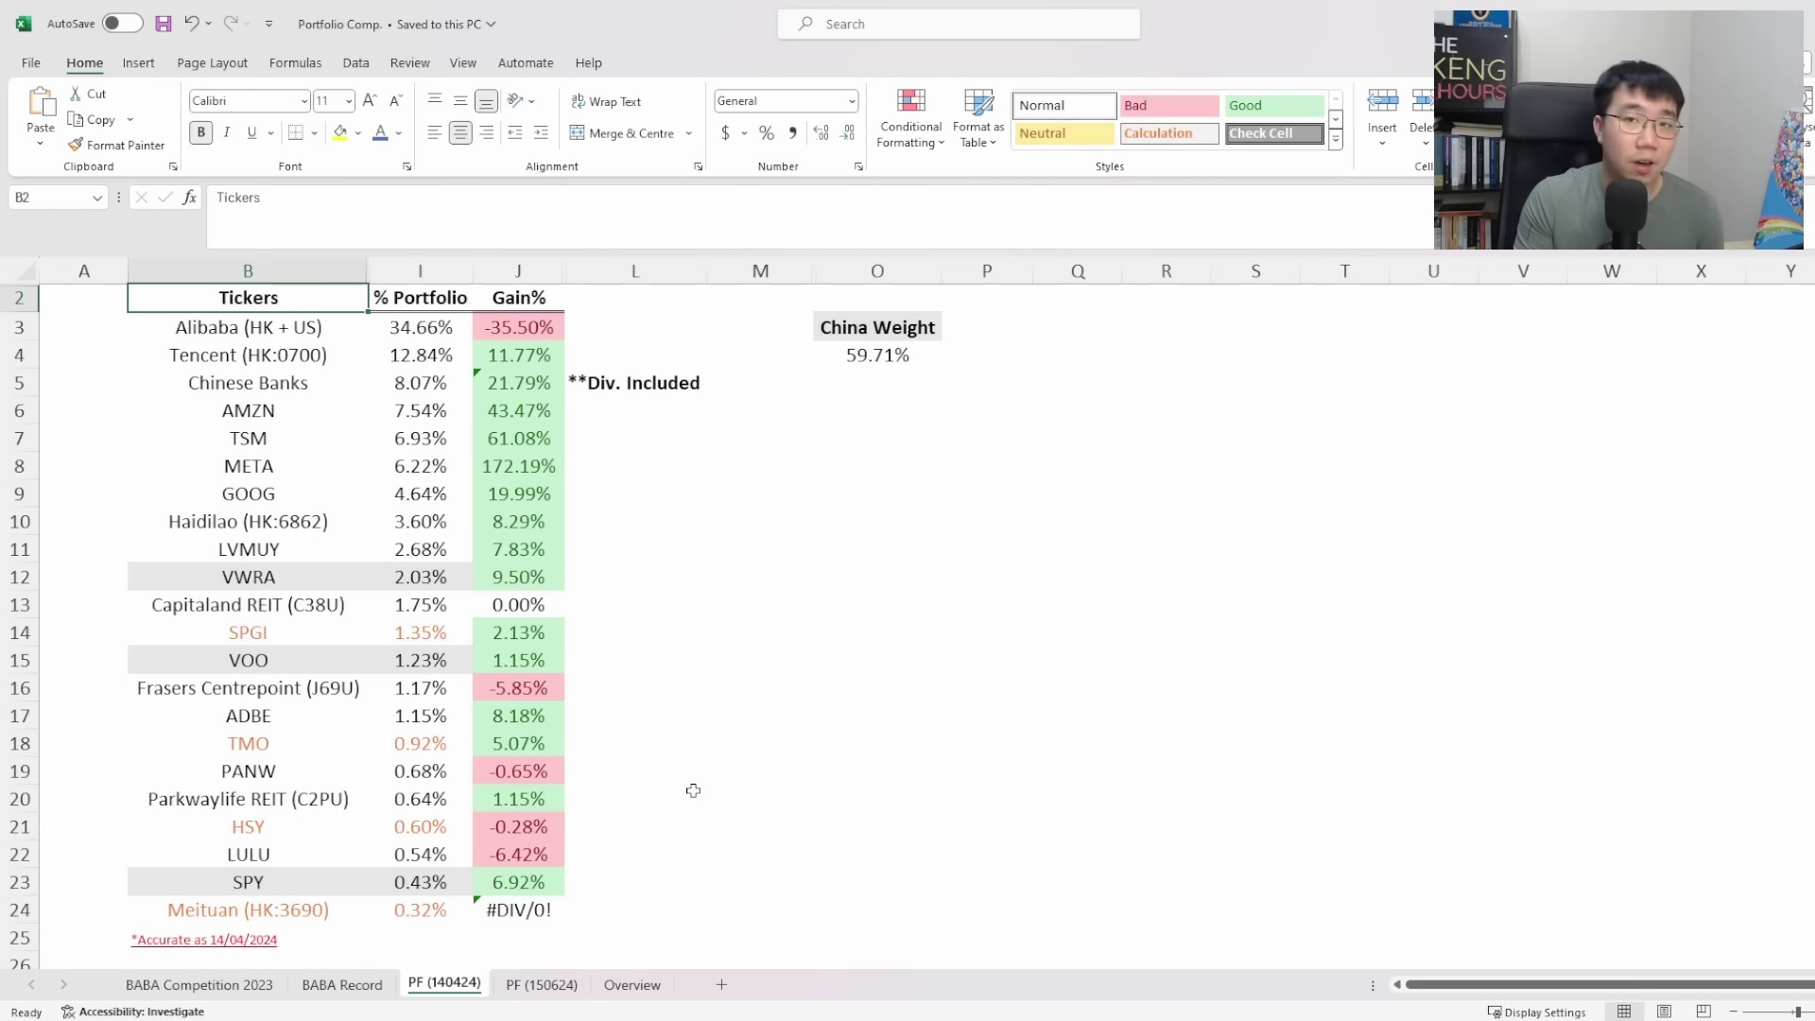
pyautogui.click(291, 771)
pyautogui.click(274, 826)
pyautogui.moveTo(275, 826); pyautogui.dragTo(415, 826)
pyautogui.moveTo(274, 937); pyautogui.dragTo(394, 919)
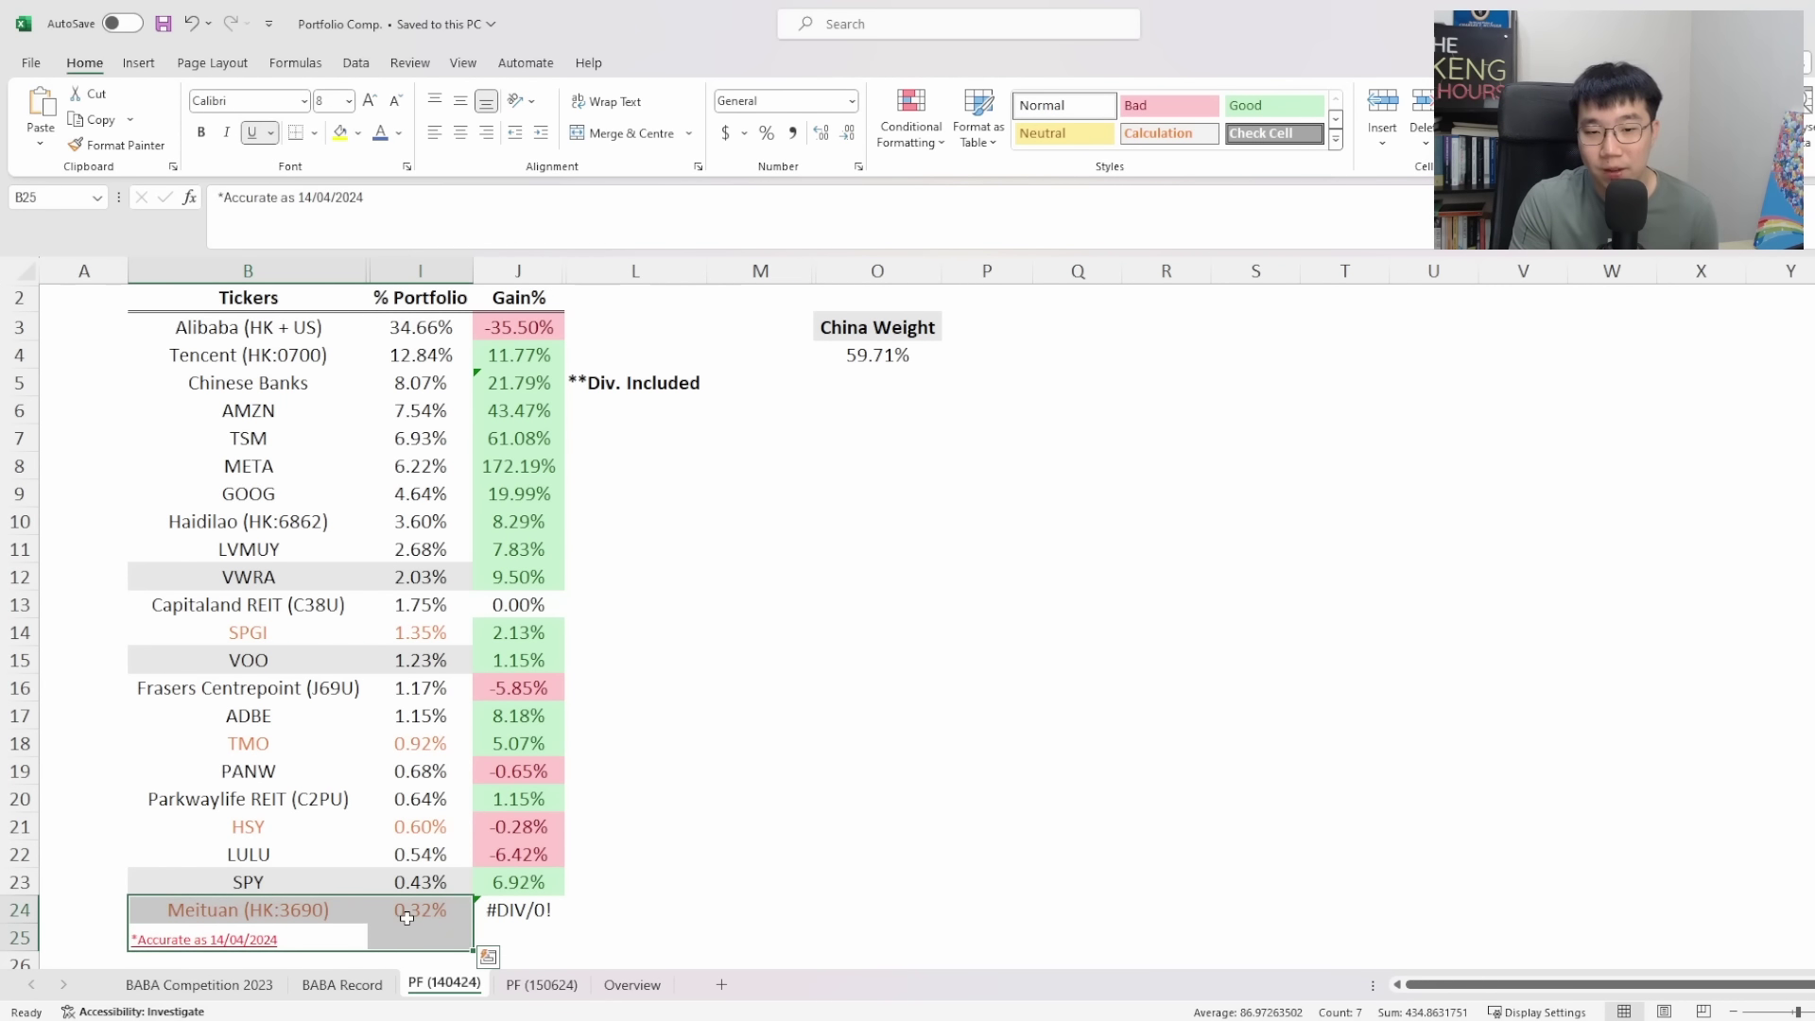
pyautogui.moveTo(249, 909); pyautogui.dragTo(416, 910)
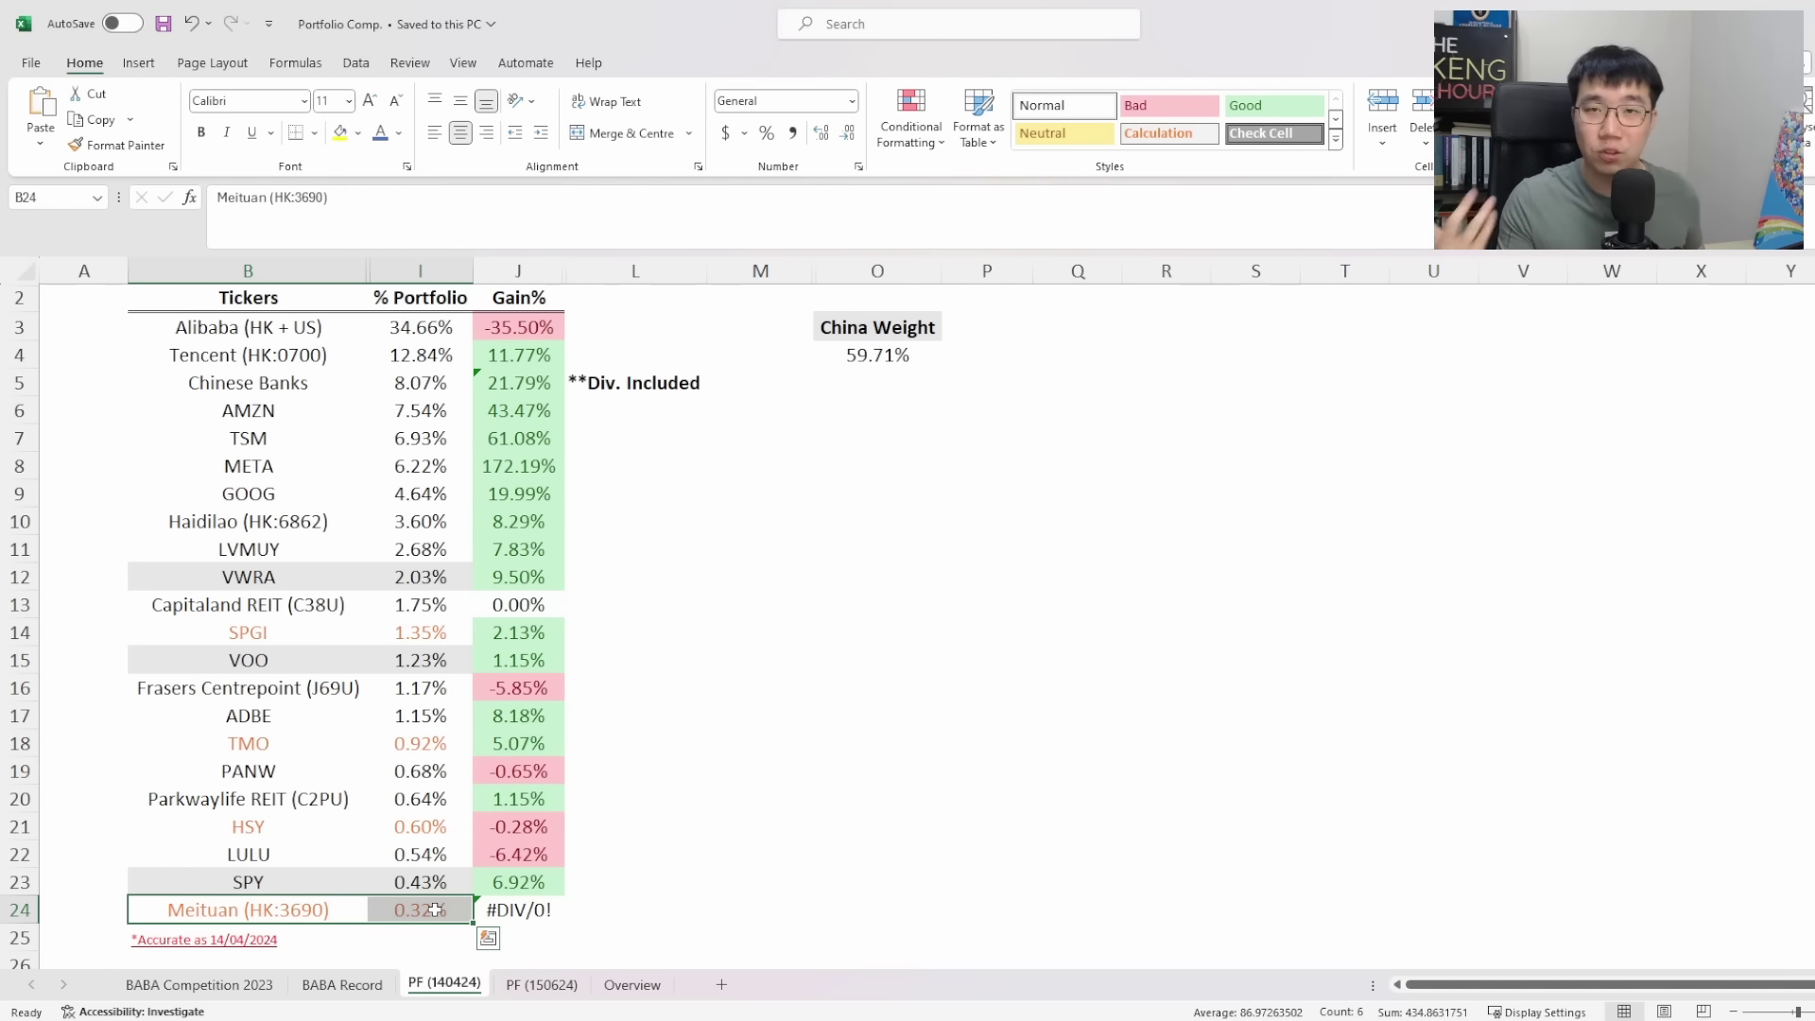
pyautogui.click(340, 828)
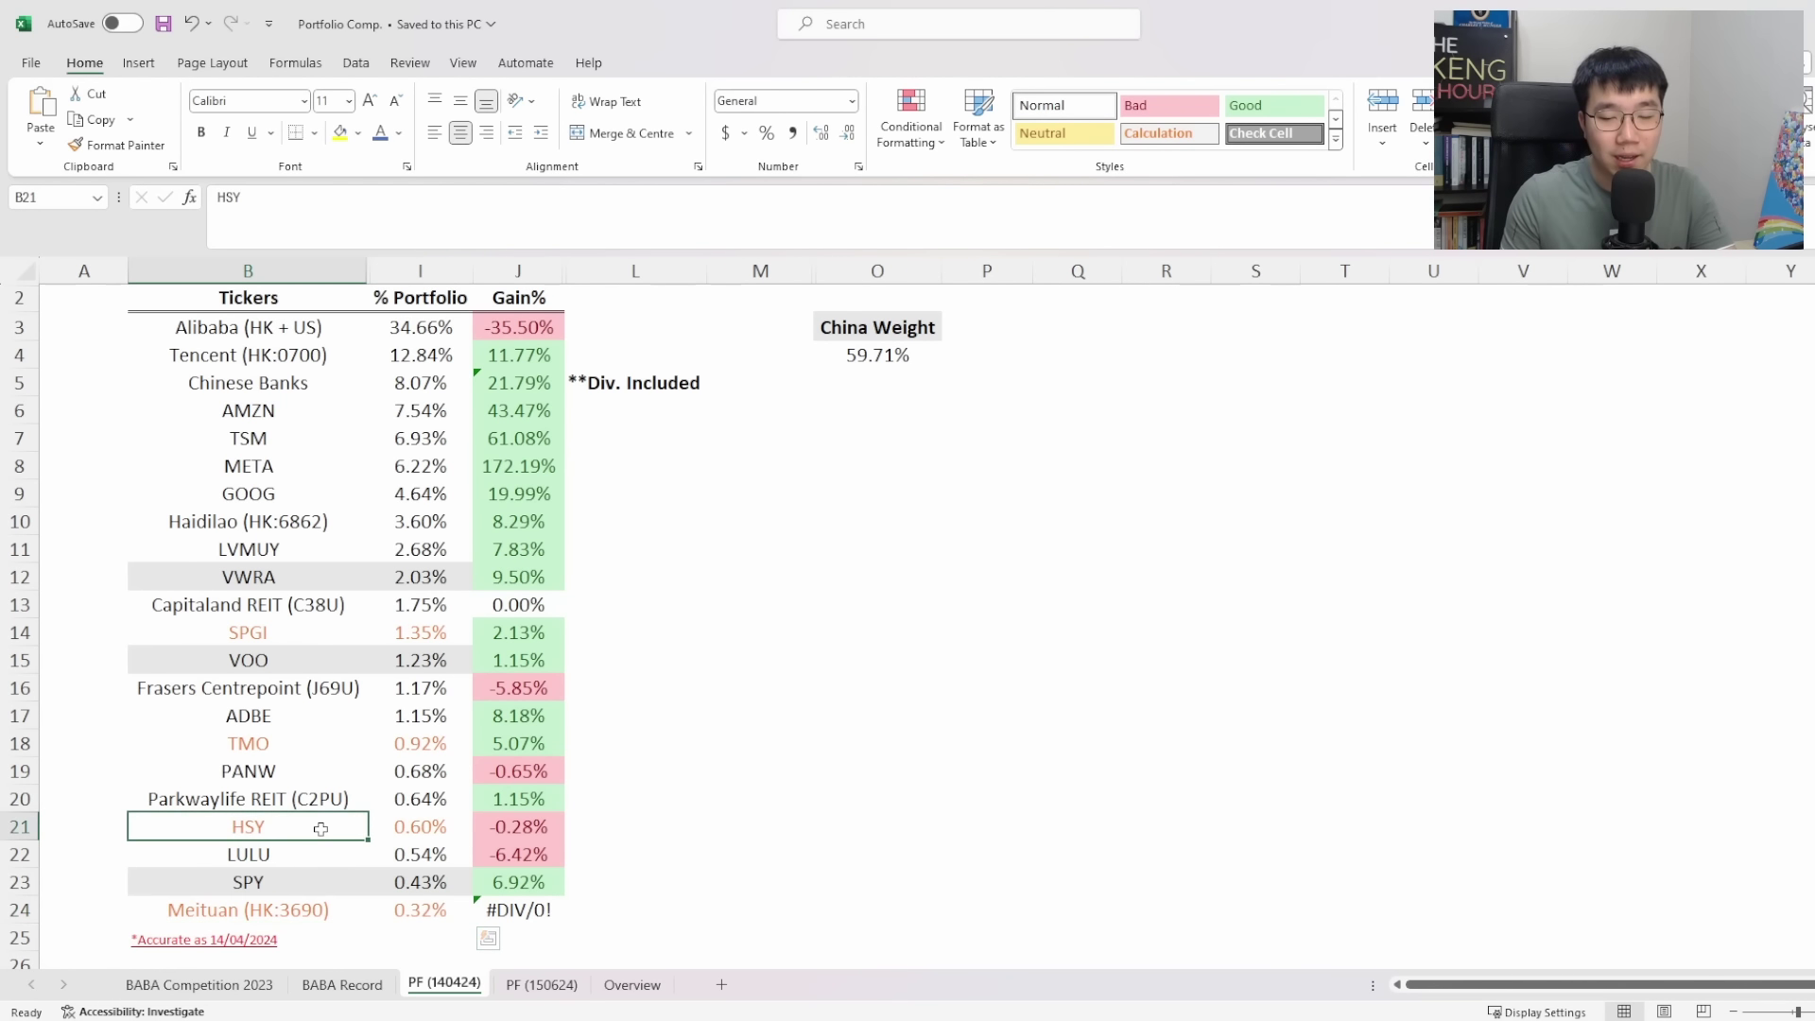
pyautogui.moveTo(341, 827); pyautogui.dragTo(391, 828)
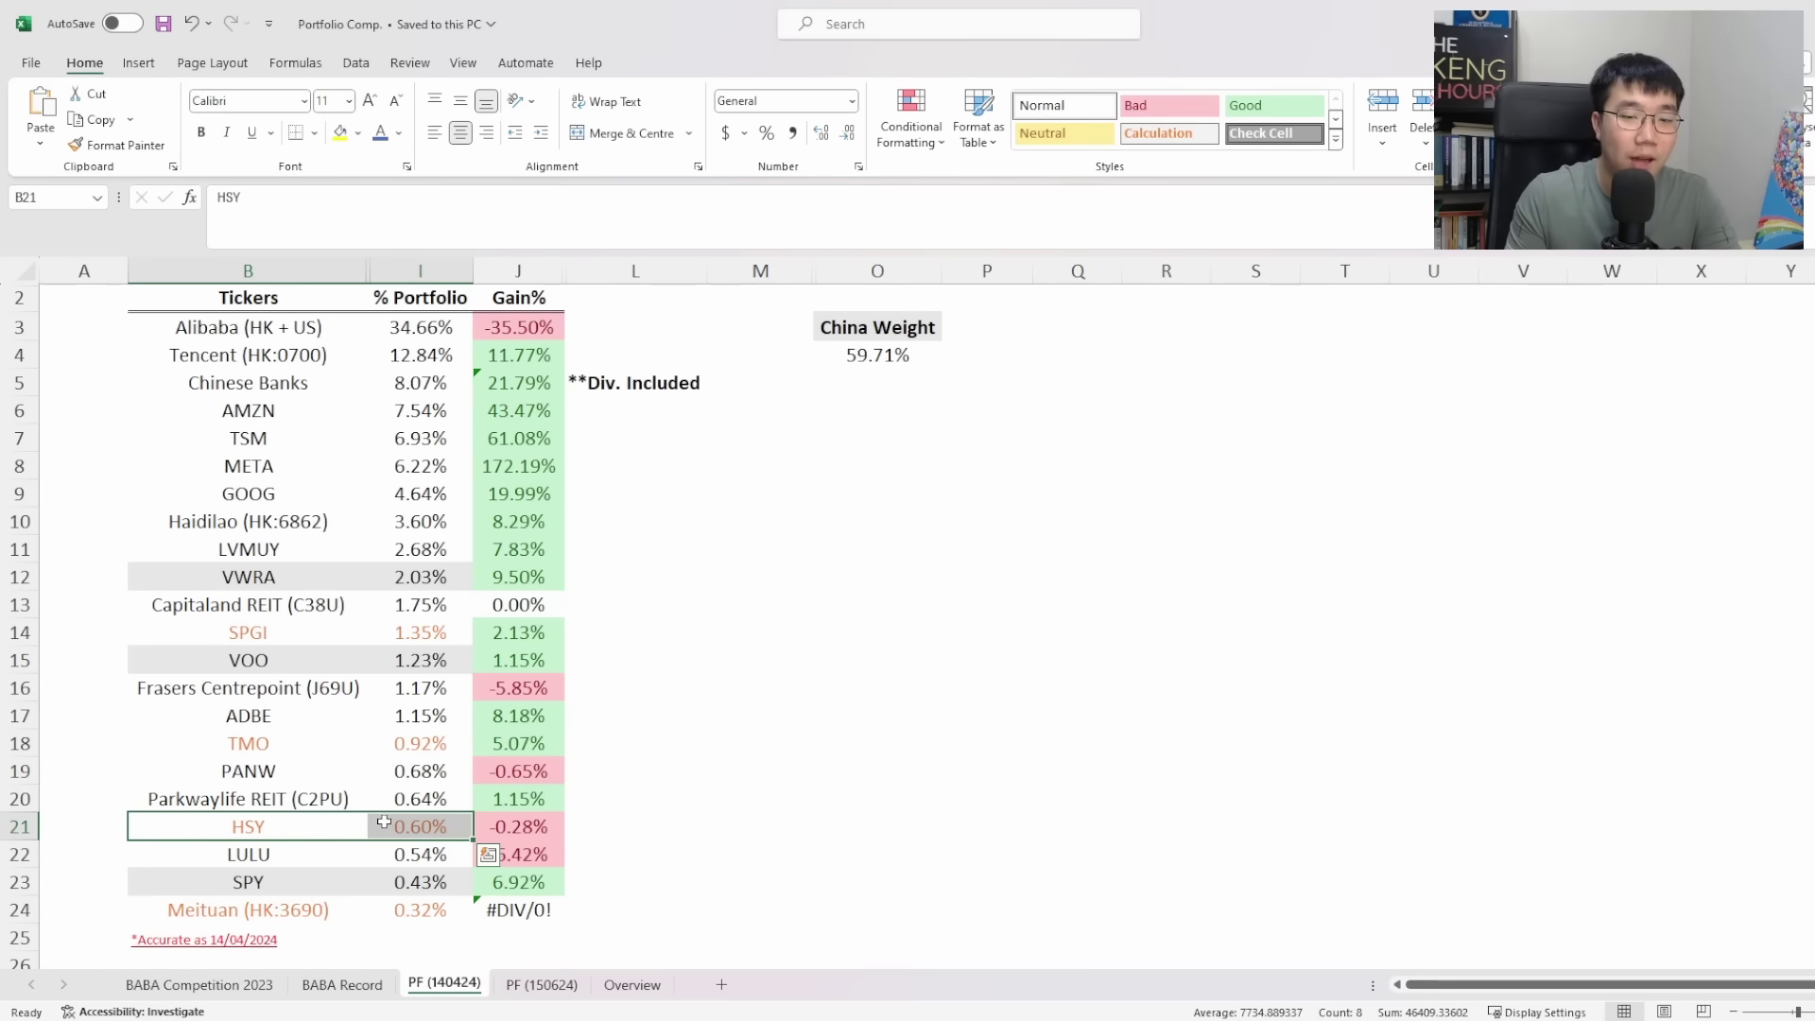
pyautogui.click(365, 749)
pyautogui.moveTo(364, 749); pyautogui.dragTo(417, 751)
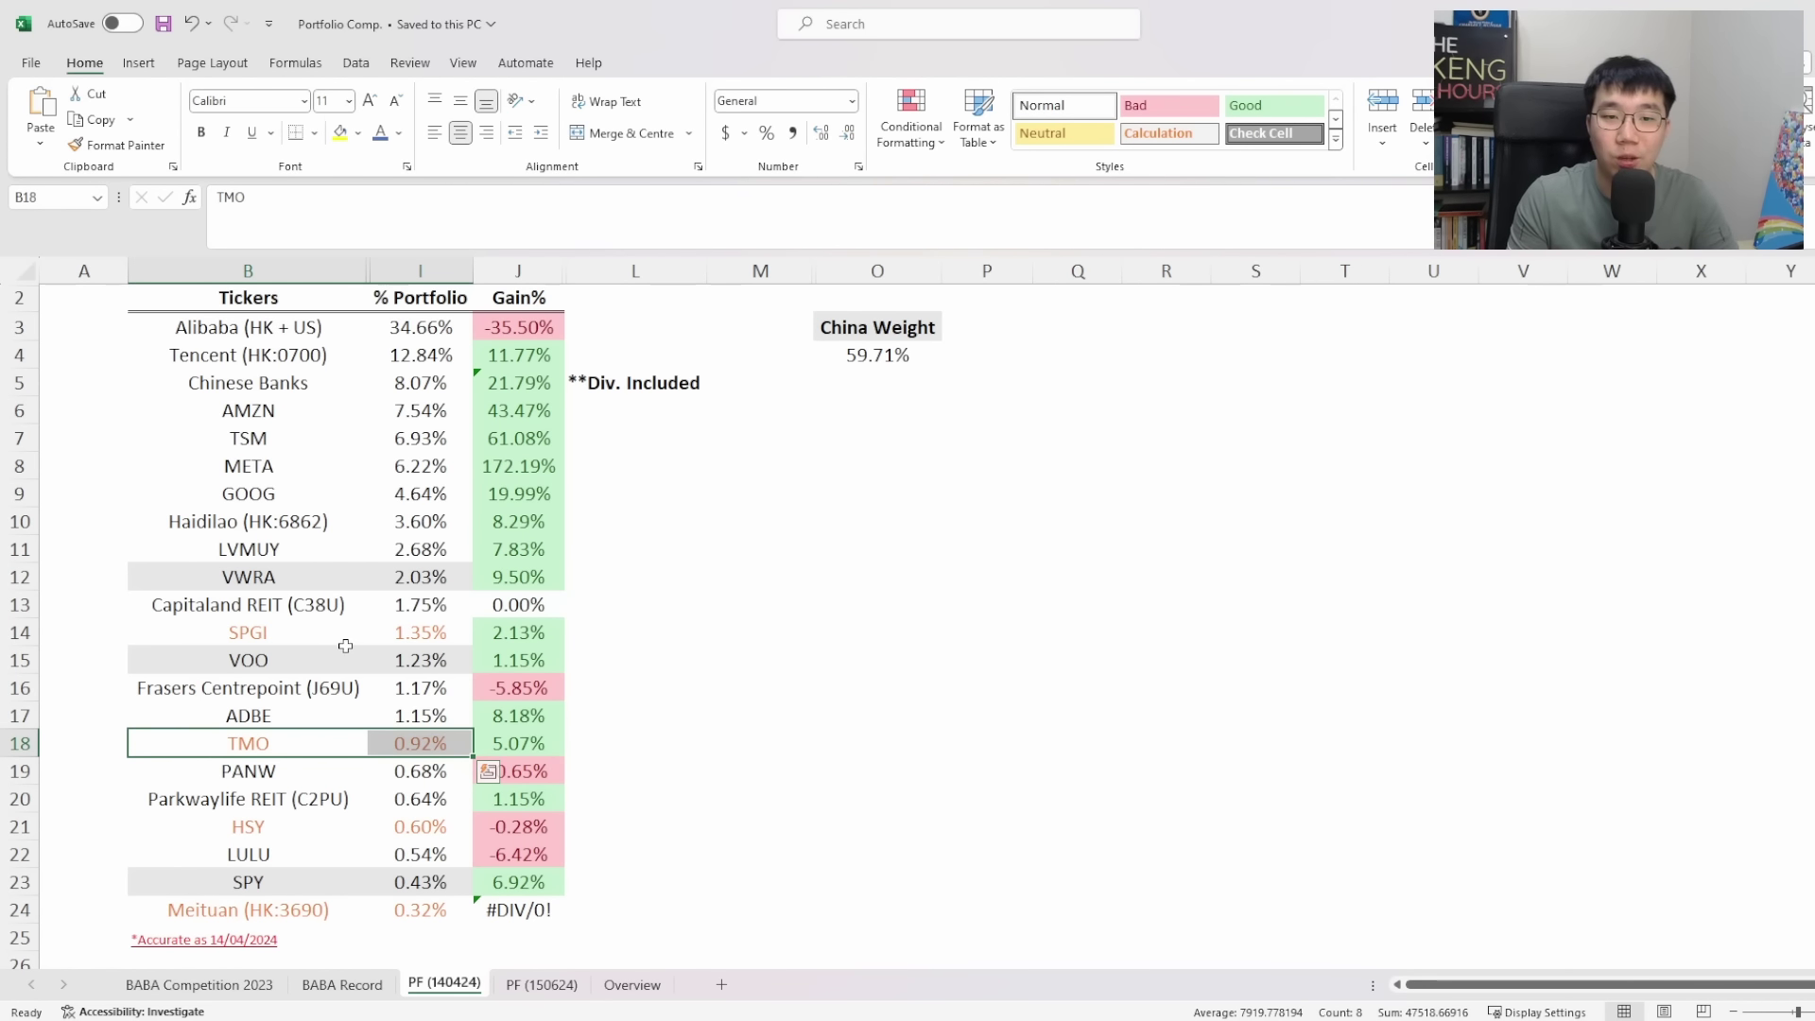
# Step: Add the SPGI, TMO and PANW rows to the selection, then return to sheet PF (150624)
pyautogui.moveTo(343, 642); pyautogui.dragTo(406, 644)
pyautogui.moveTo(287, 746); pyautogui.dragTo(413, 750)
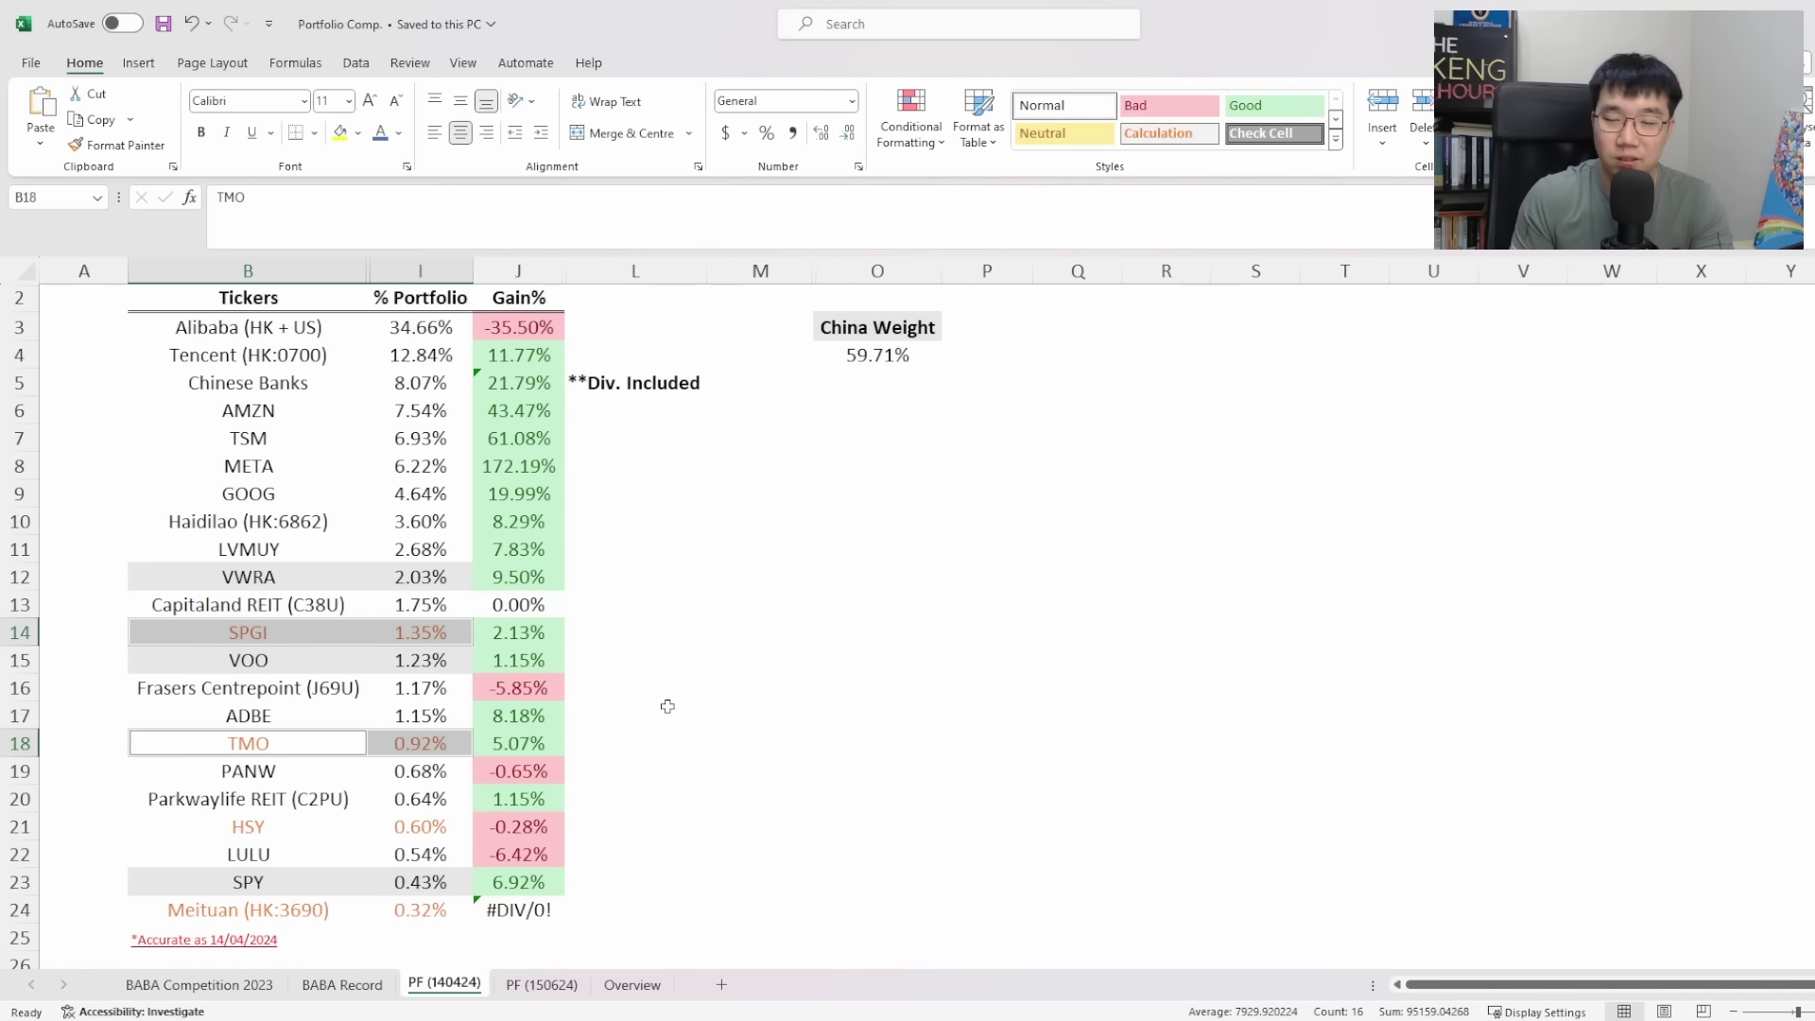
pyautogui.click(543, 986)
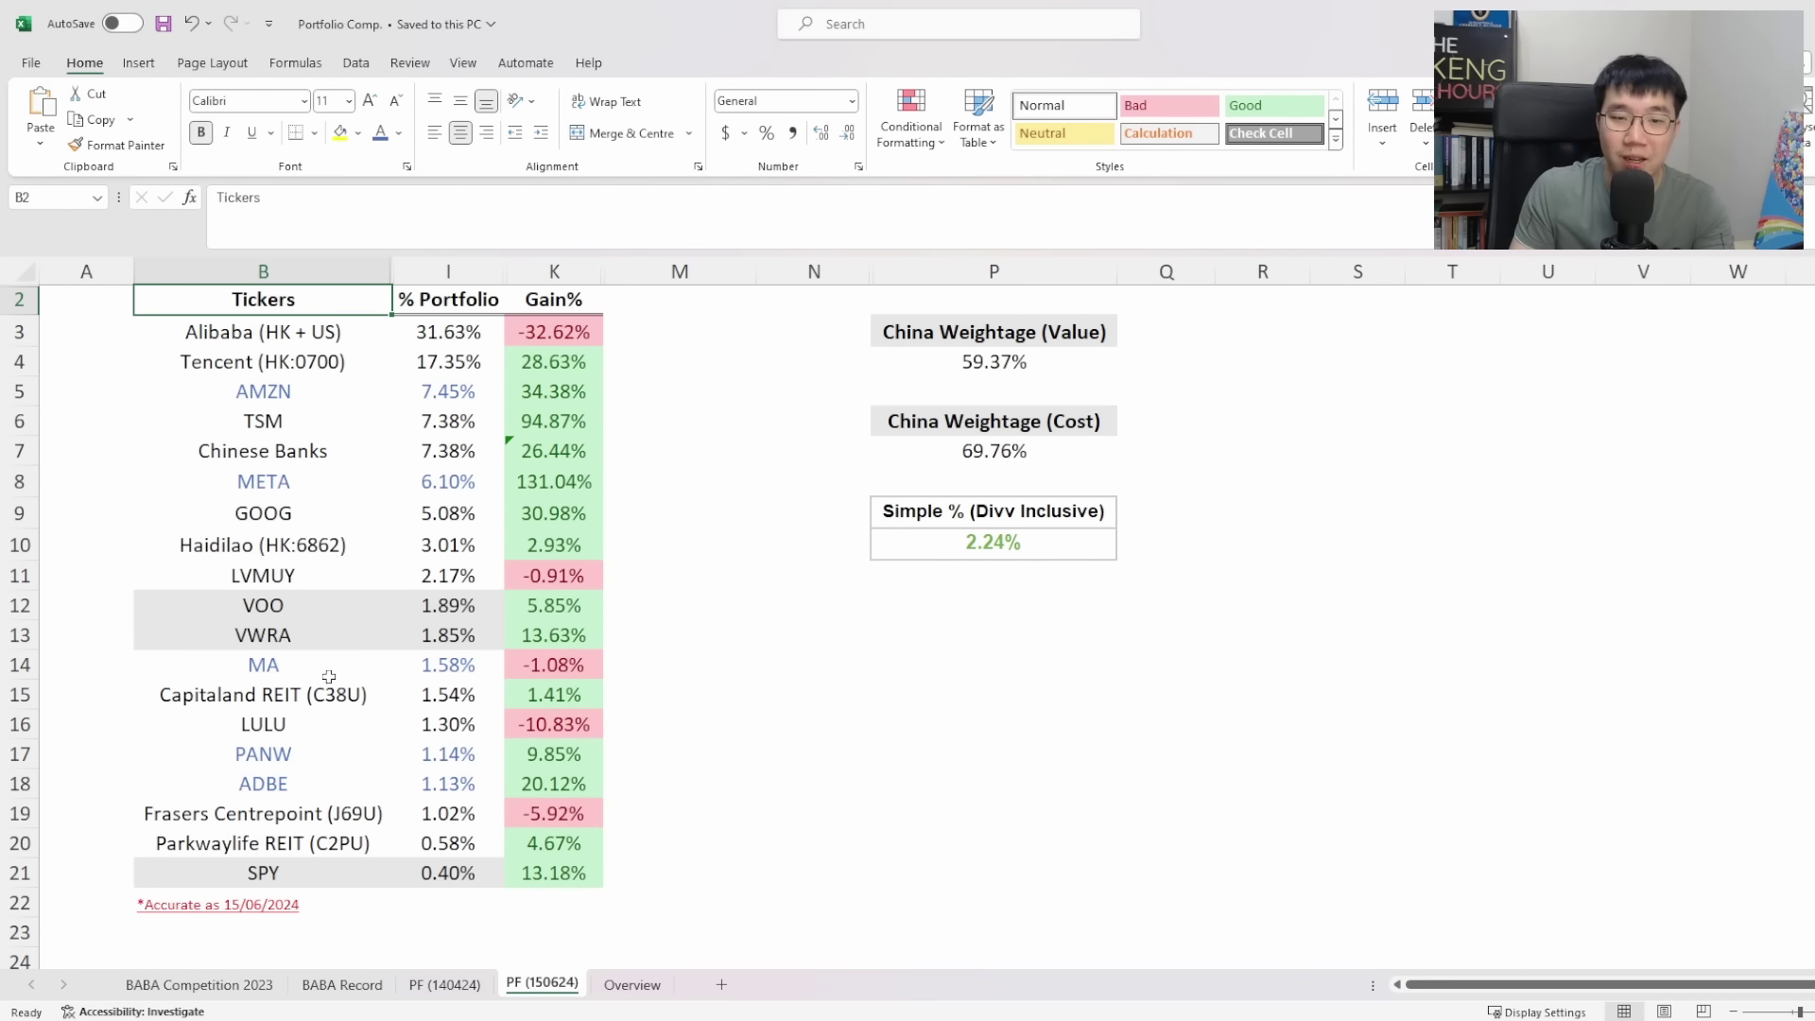
# Step: Select the MA row from B14 to I14, covering its 1.58% portfolio share
pyautogui.moveTo(326, 677); pyautogui.dragTo(419, 681)
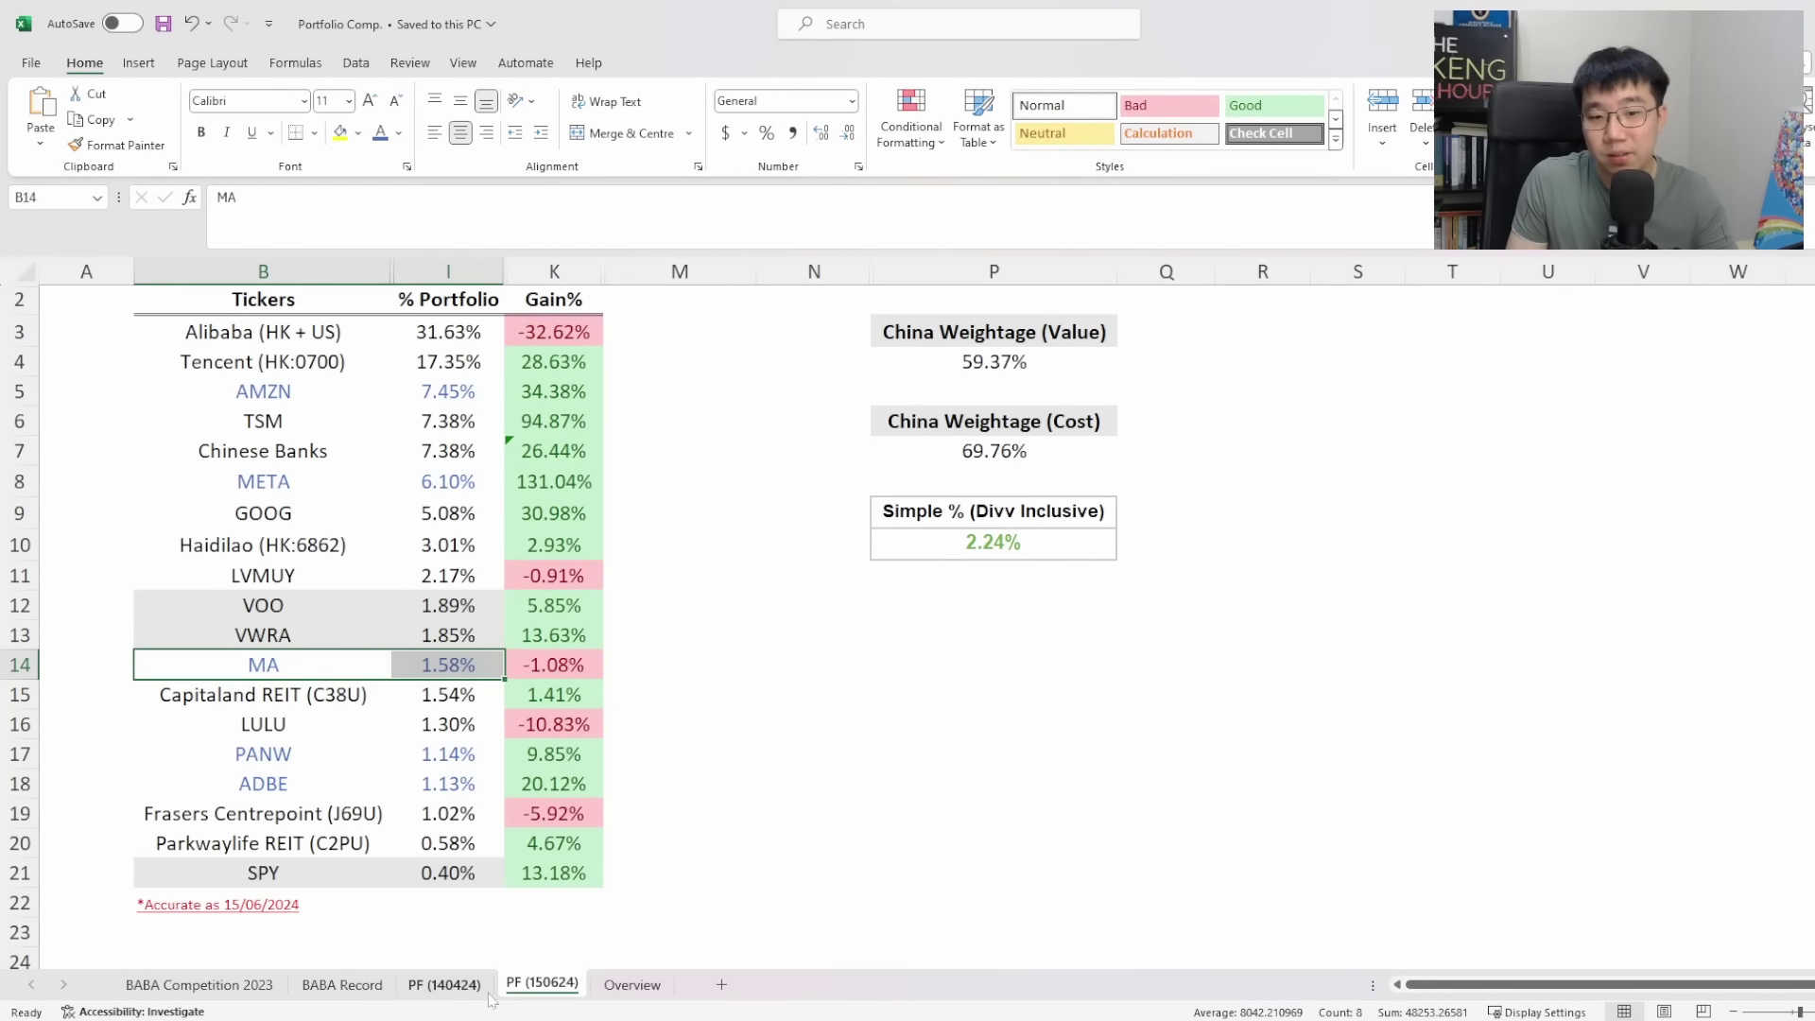
pyautogui.click(472, 984)
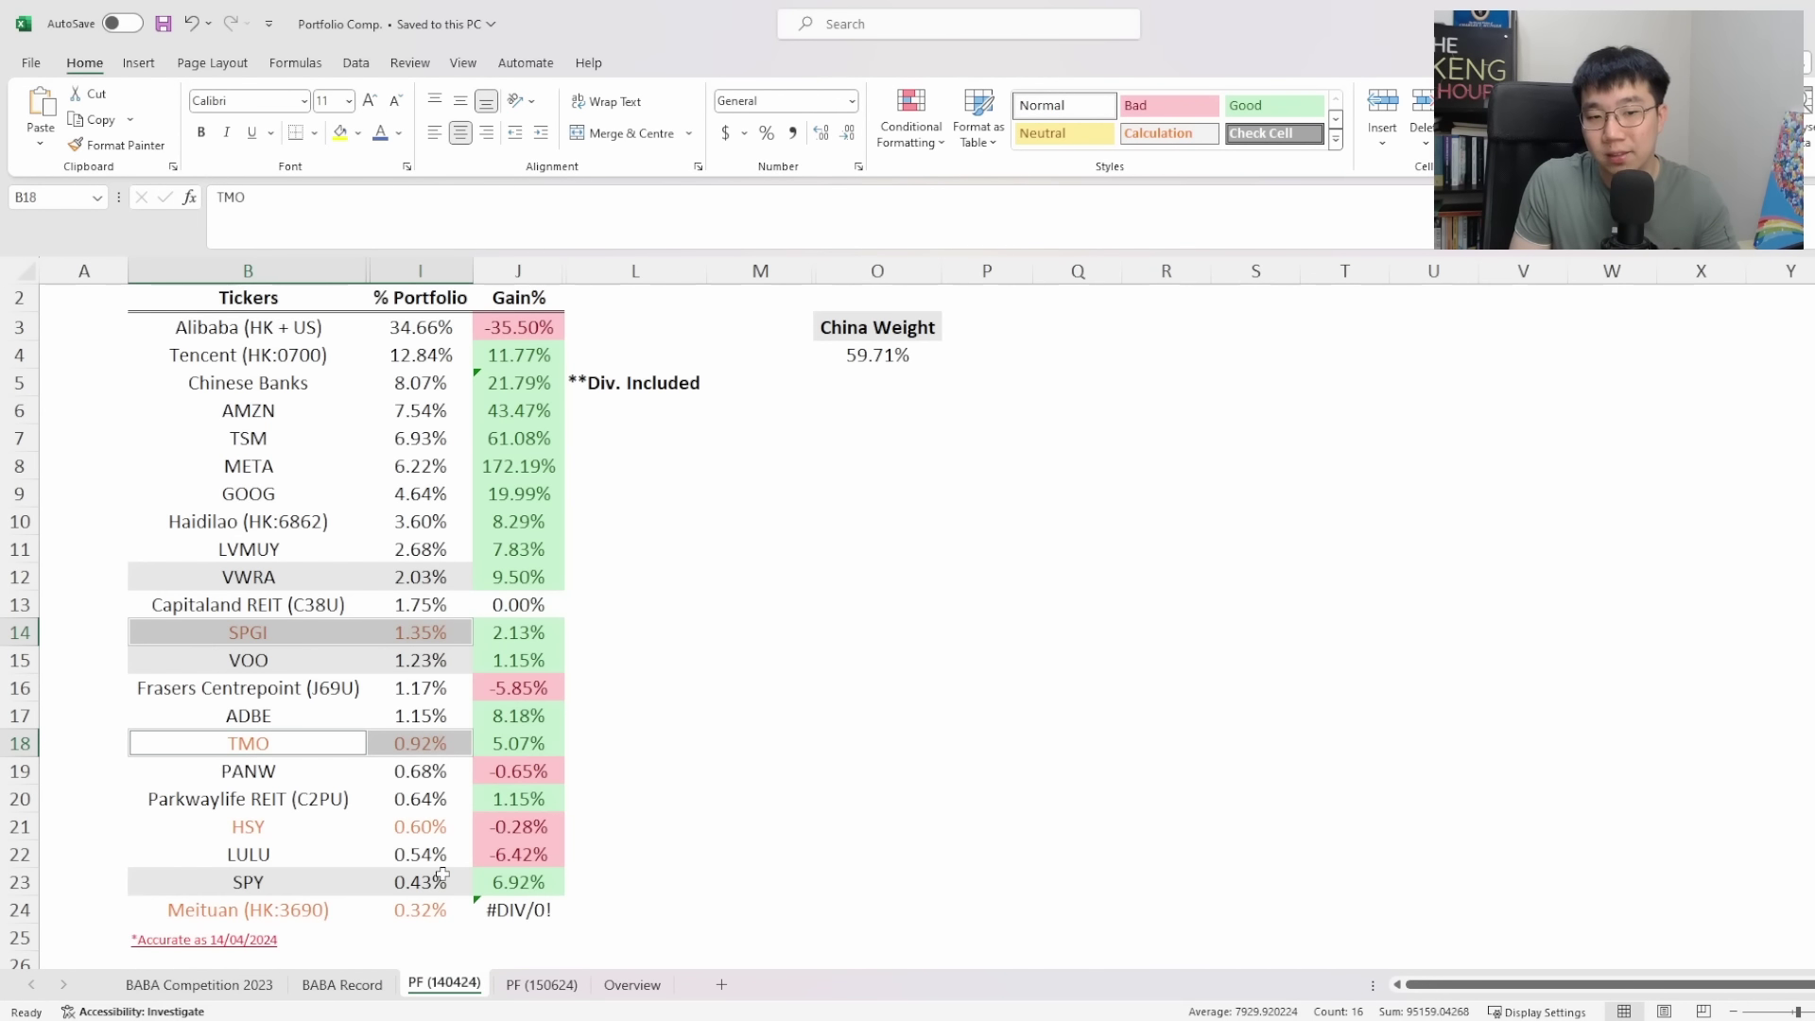
pyautogui.click(417, 878)
pyautogui.click(530, 986)
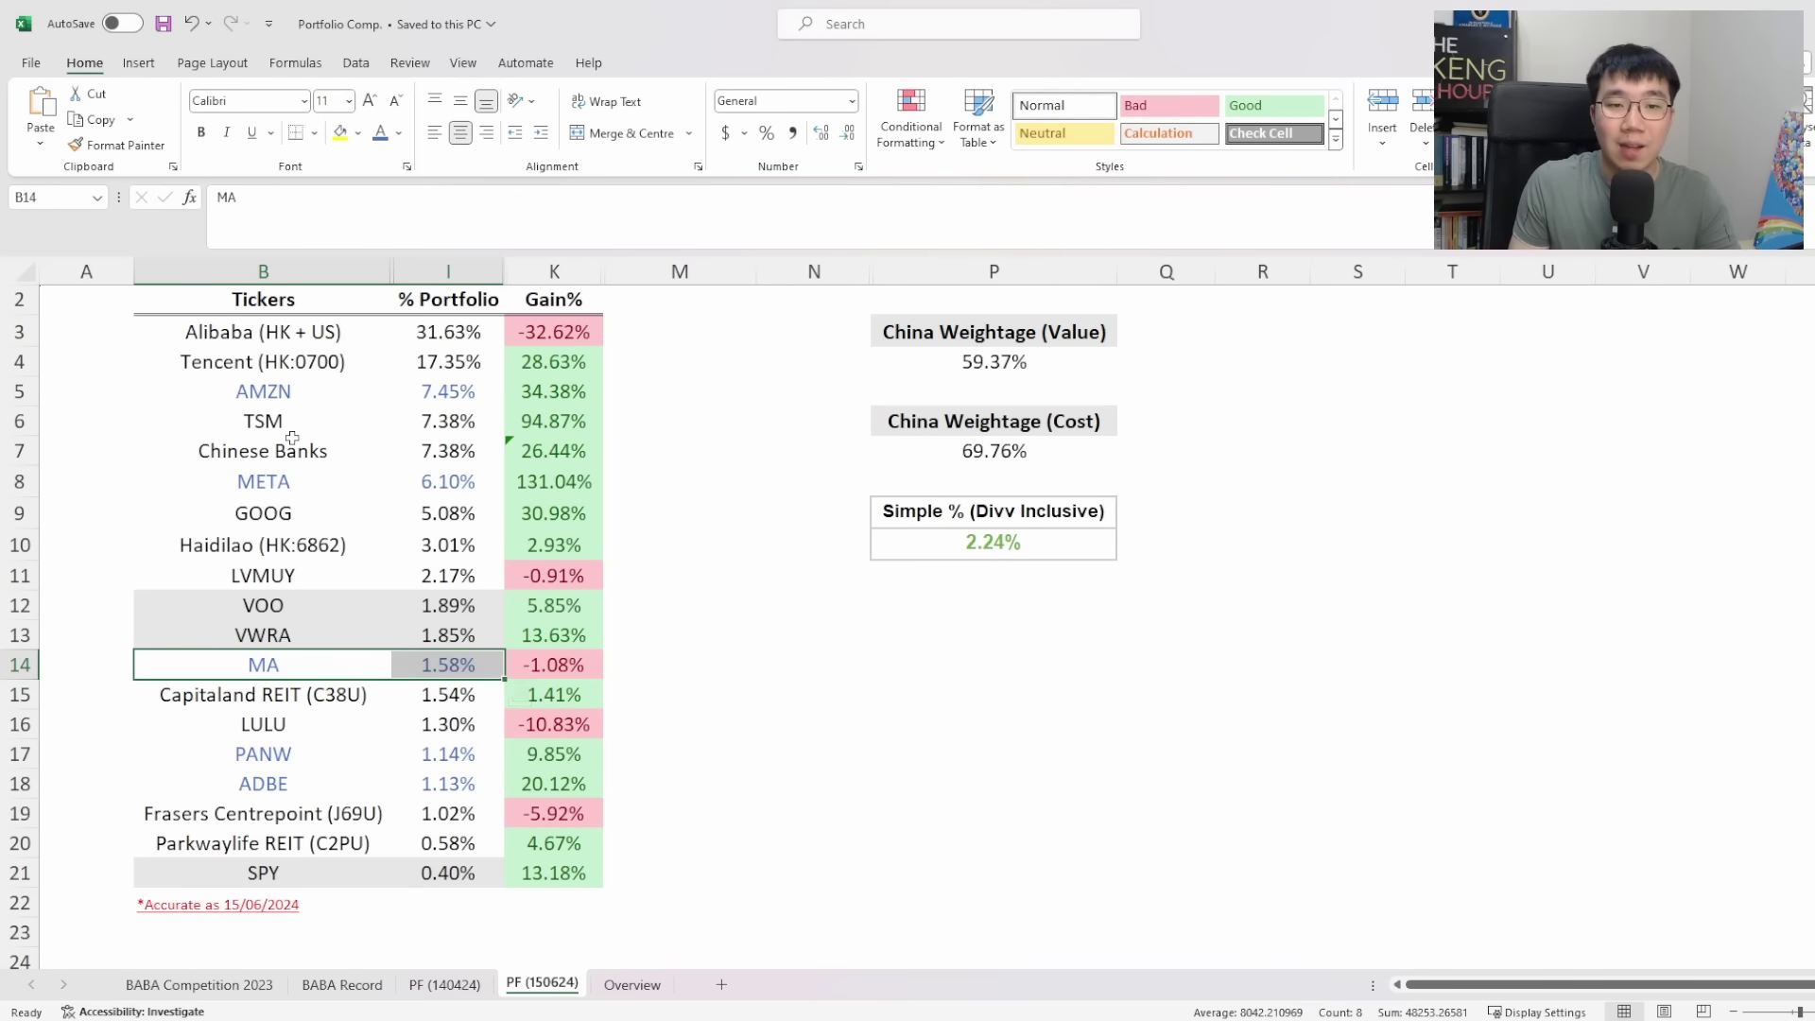
pyautogui.moveTo(301, 391); pyautogui.dragTo(415, 391)
pyautogui.keyDown('ctrl'); pyautogui.moveTo(335, 477); pyautogui.dragTo(427, 482); pyautogui.keyUp('ctrl')
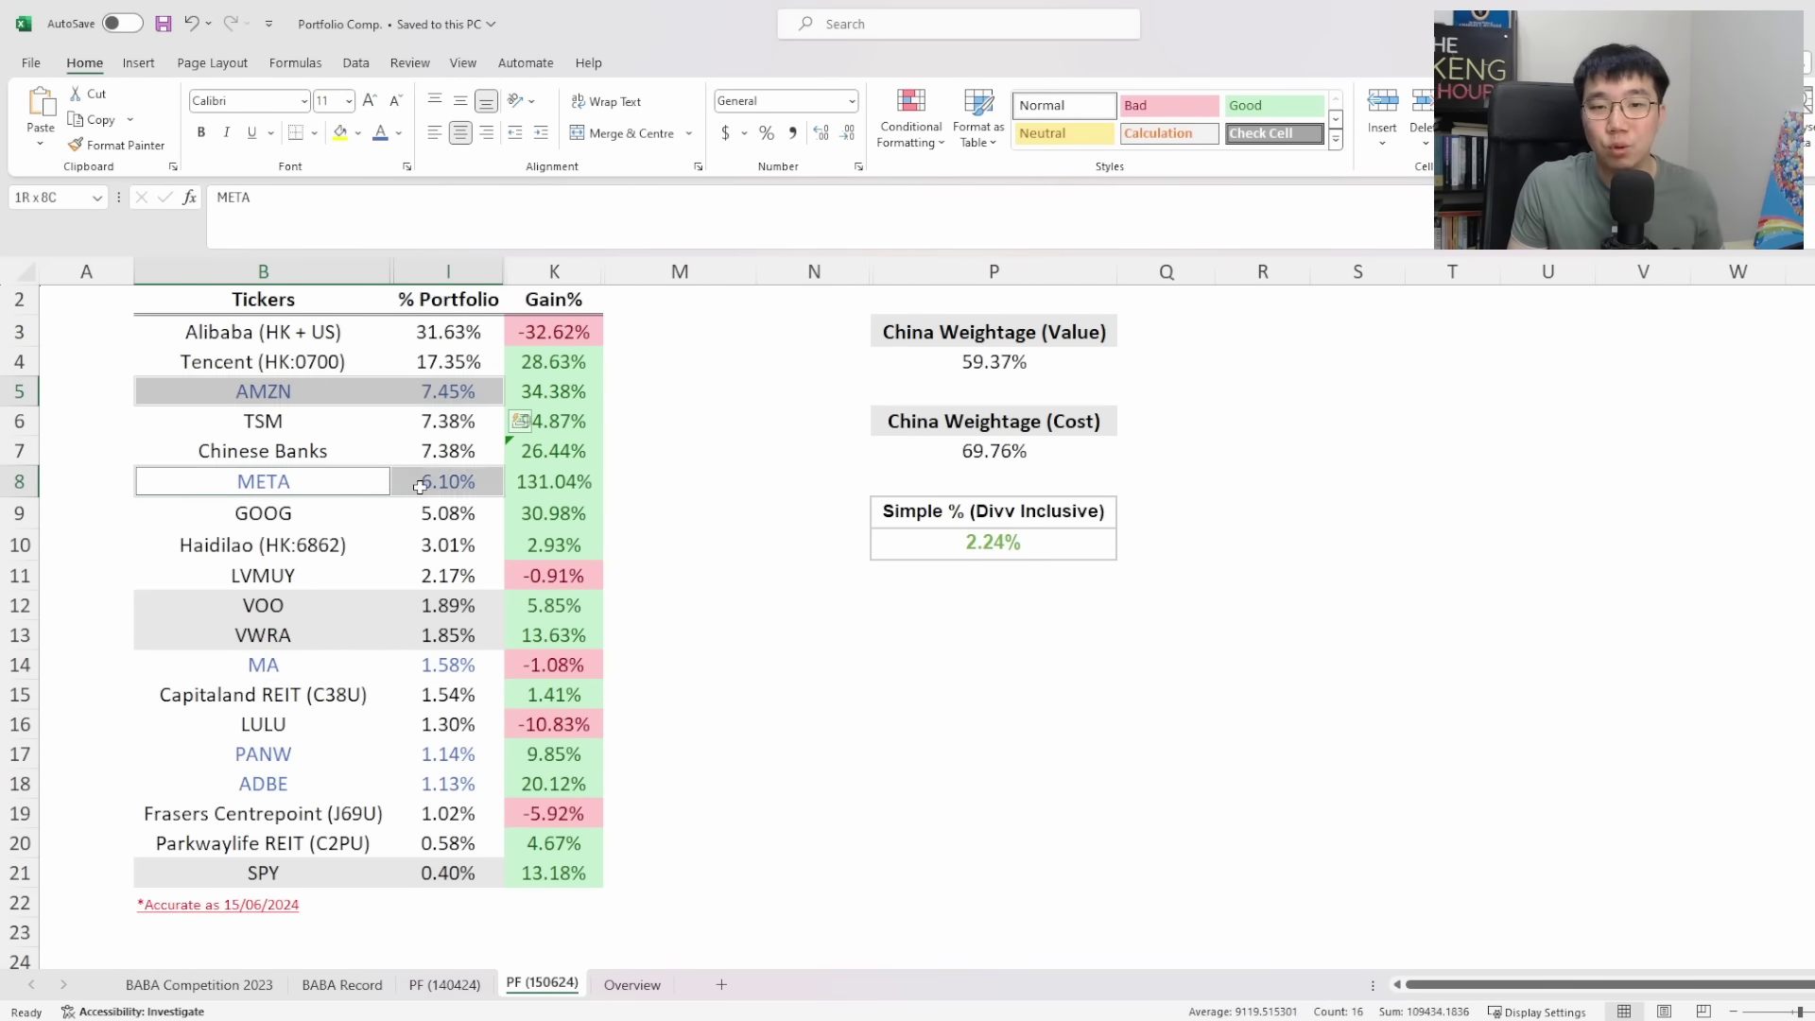
pyautogui.keyDown('ctrl'); pyautogui.moveTo(312, 754); pyautogui.dragTo(385, 783); pyautogui.keyUp('ctrl')
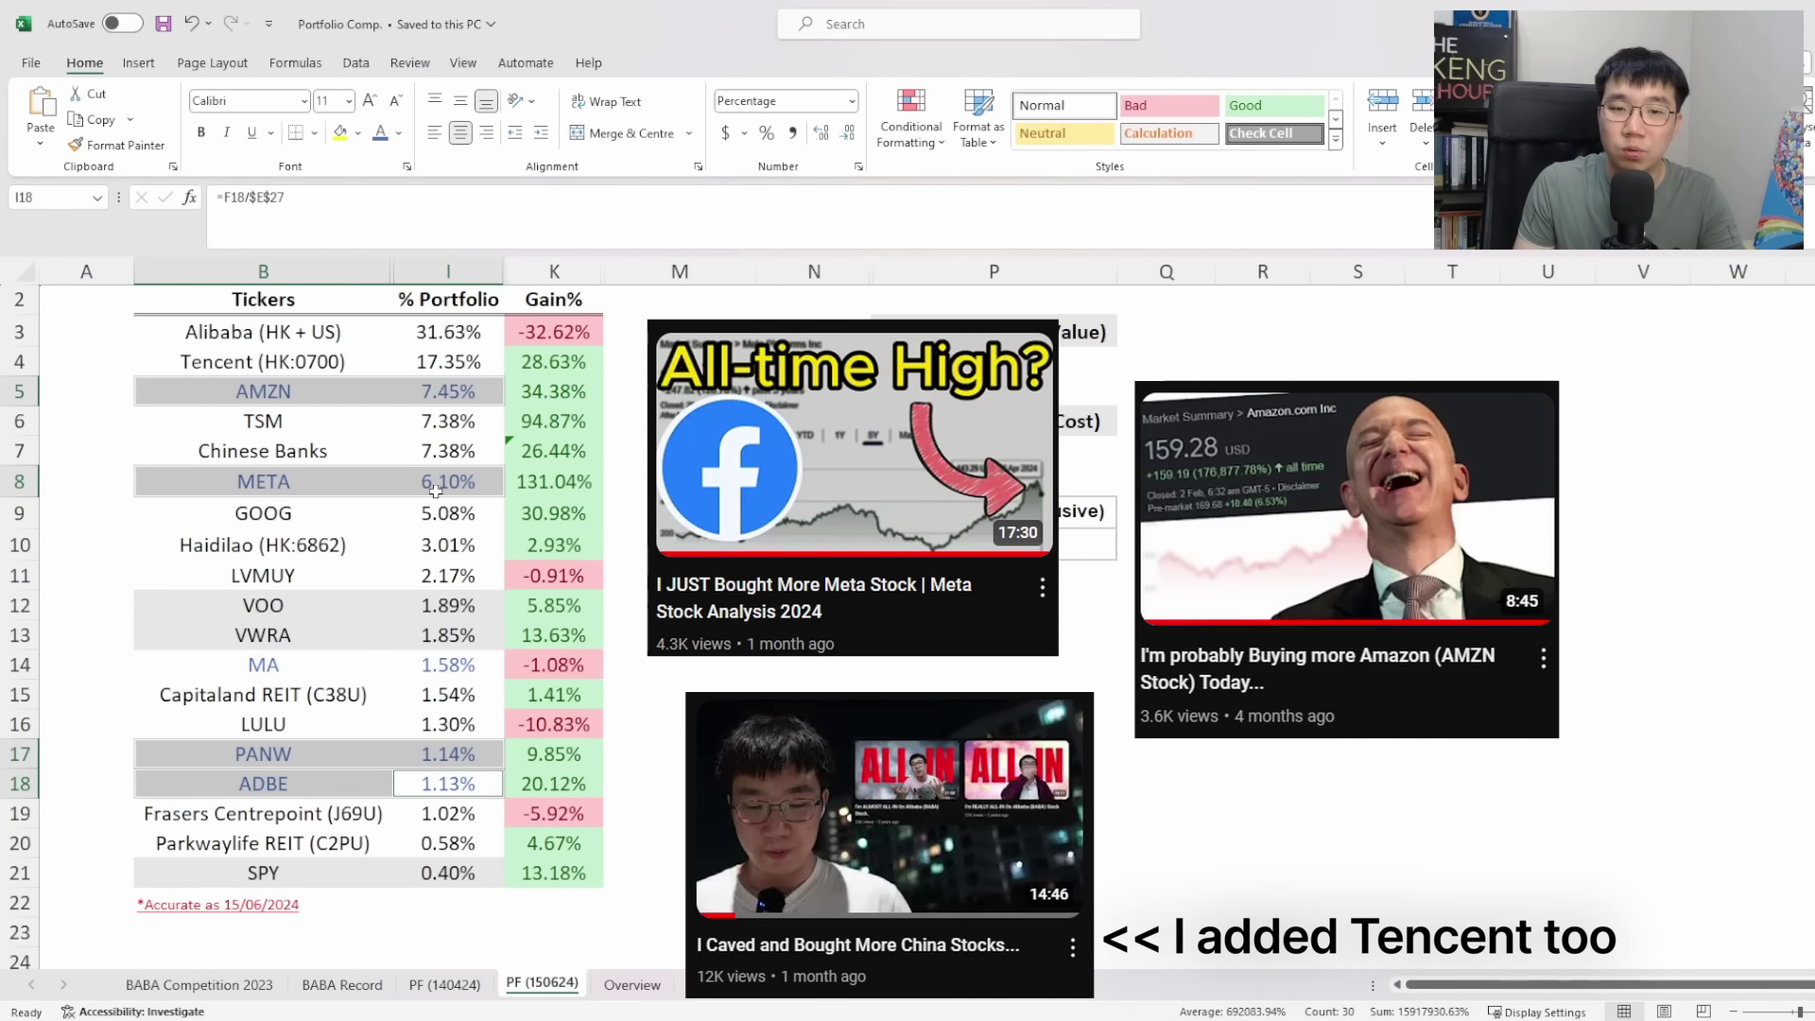
pyautogui.moveTo(437, 486); pyautogui.dragTo(327, 484)
pyautogui.moveTo(327, 395); pyautogui.dragTo(424, 397)
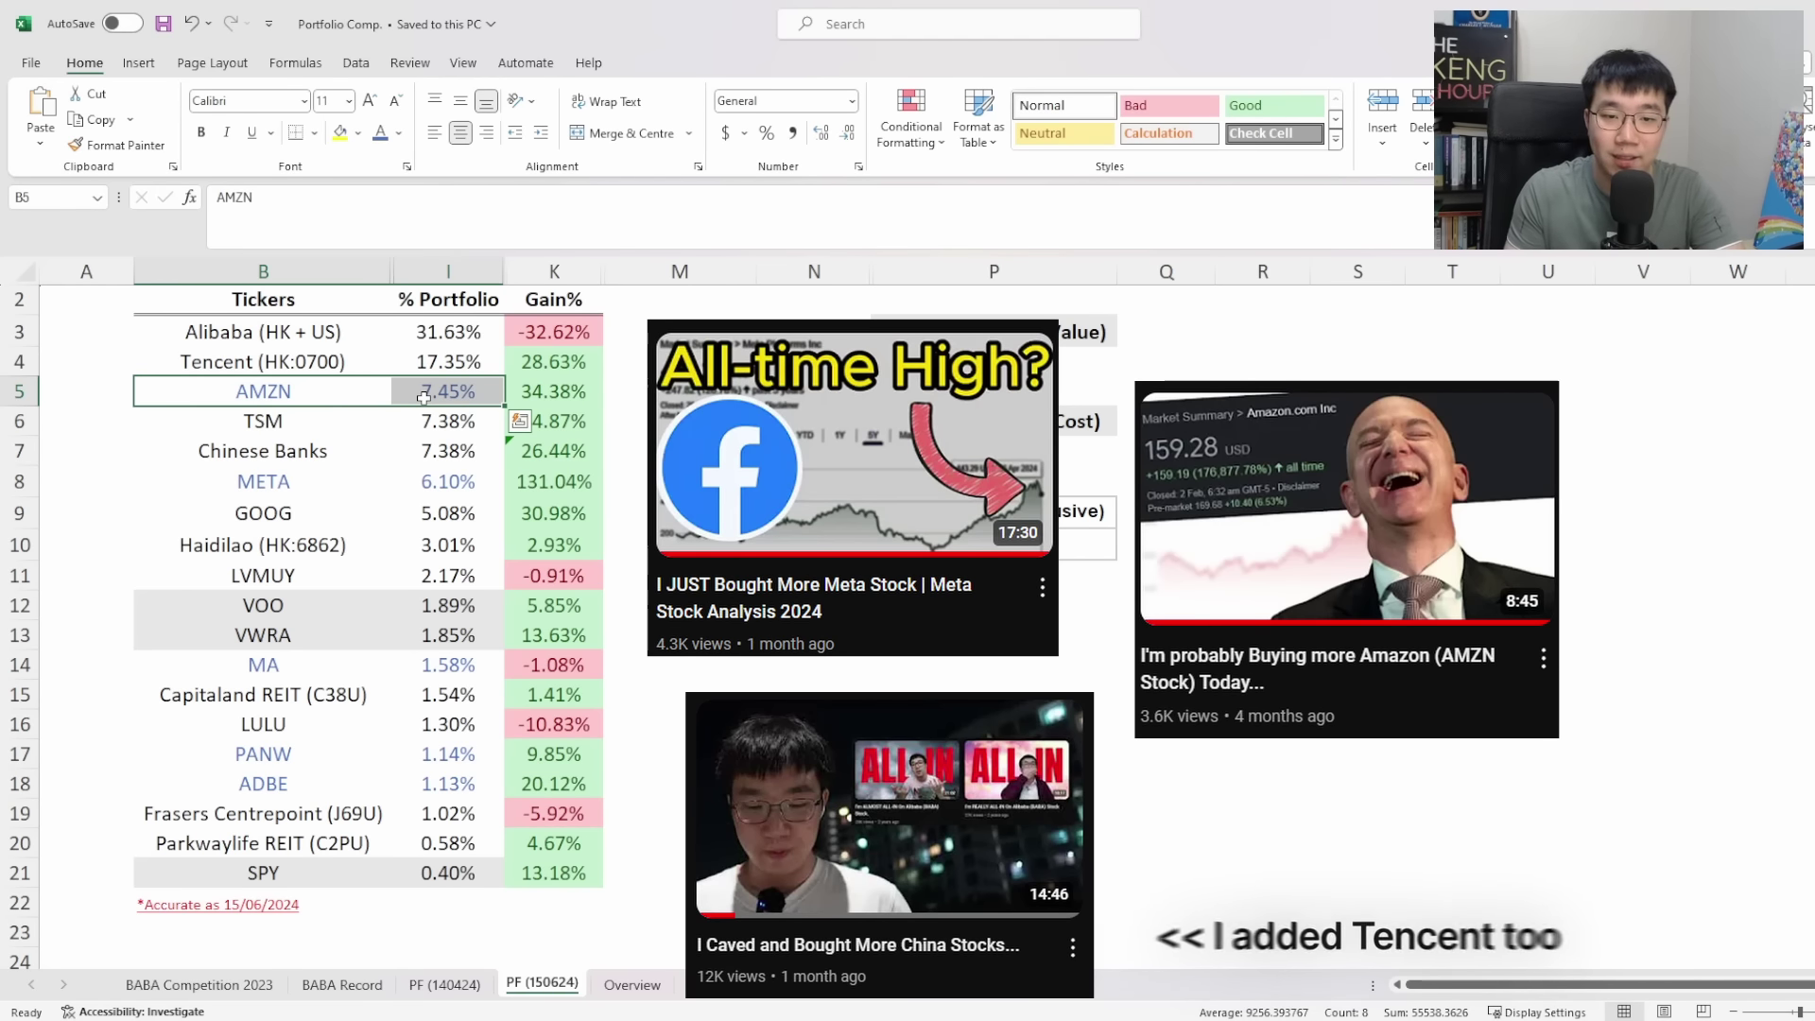
pyautogui.moveTo(421, 784); pyautogui.dragTo(456, 746)
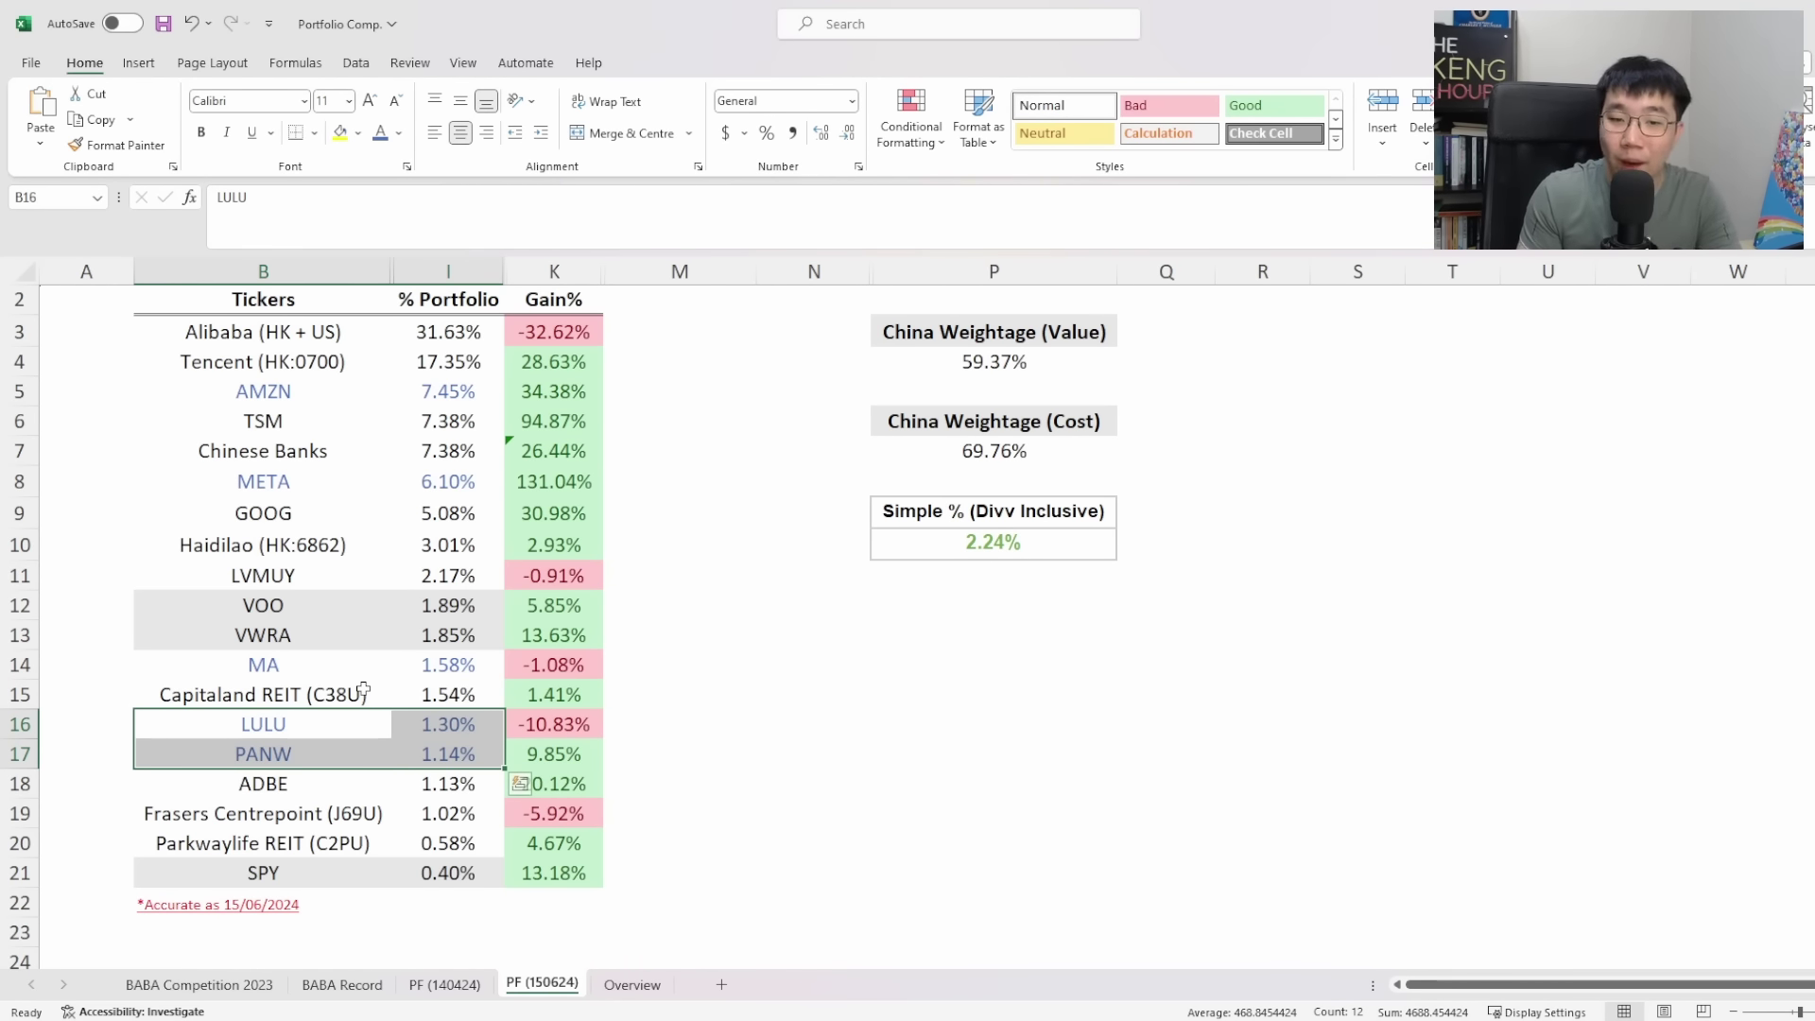
pyautogui.moveTo(364, 694); pyautogui.dragTo(398, 695)
pyautogui.click(396, 694)
pyautogui.click(376, 695)
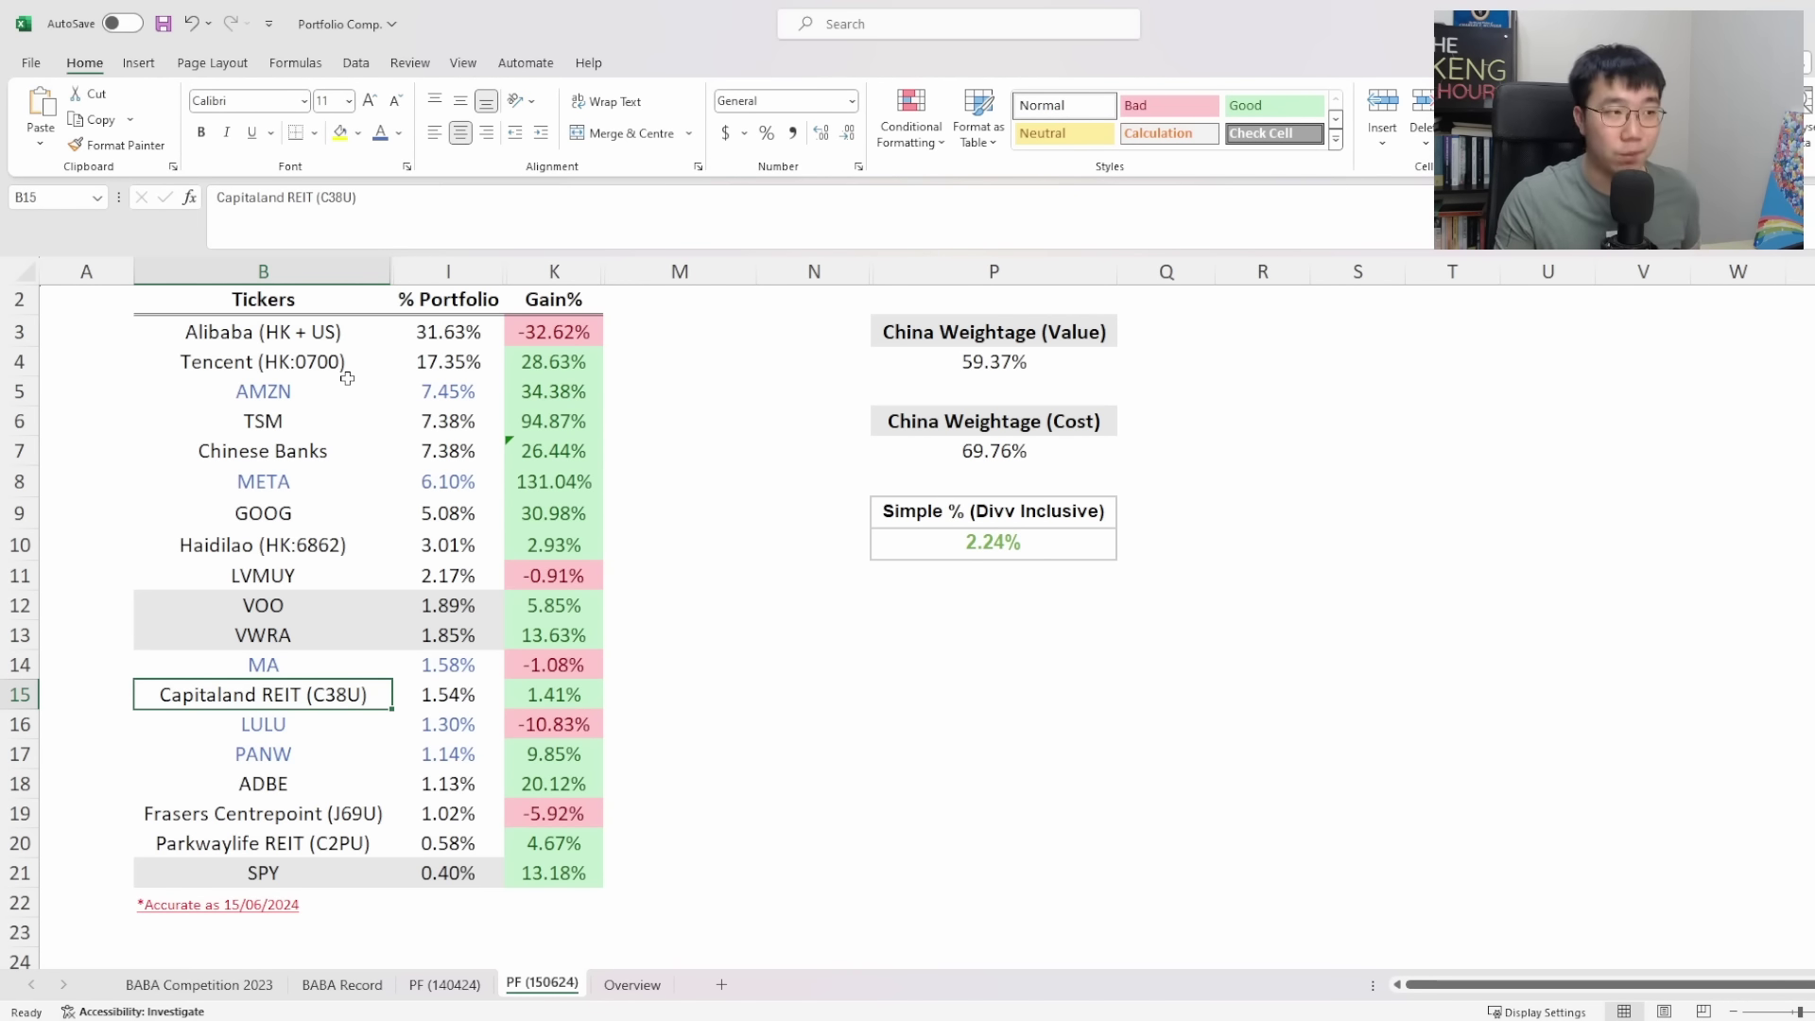
pyautogui.moveTo(320, 344); pyautogui.dragTo(423, 362)
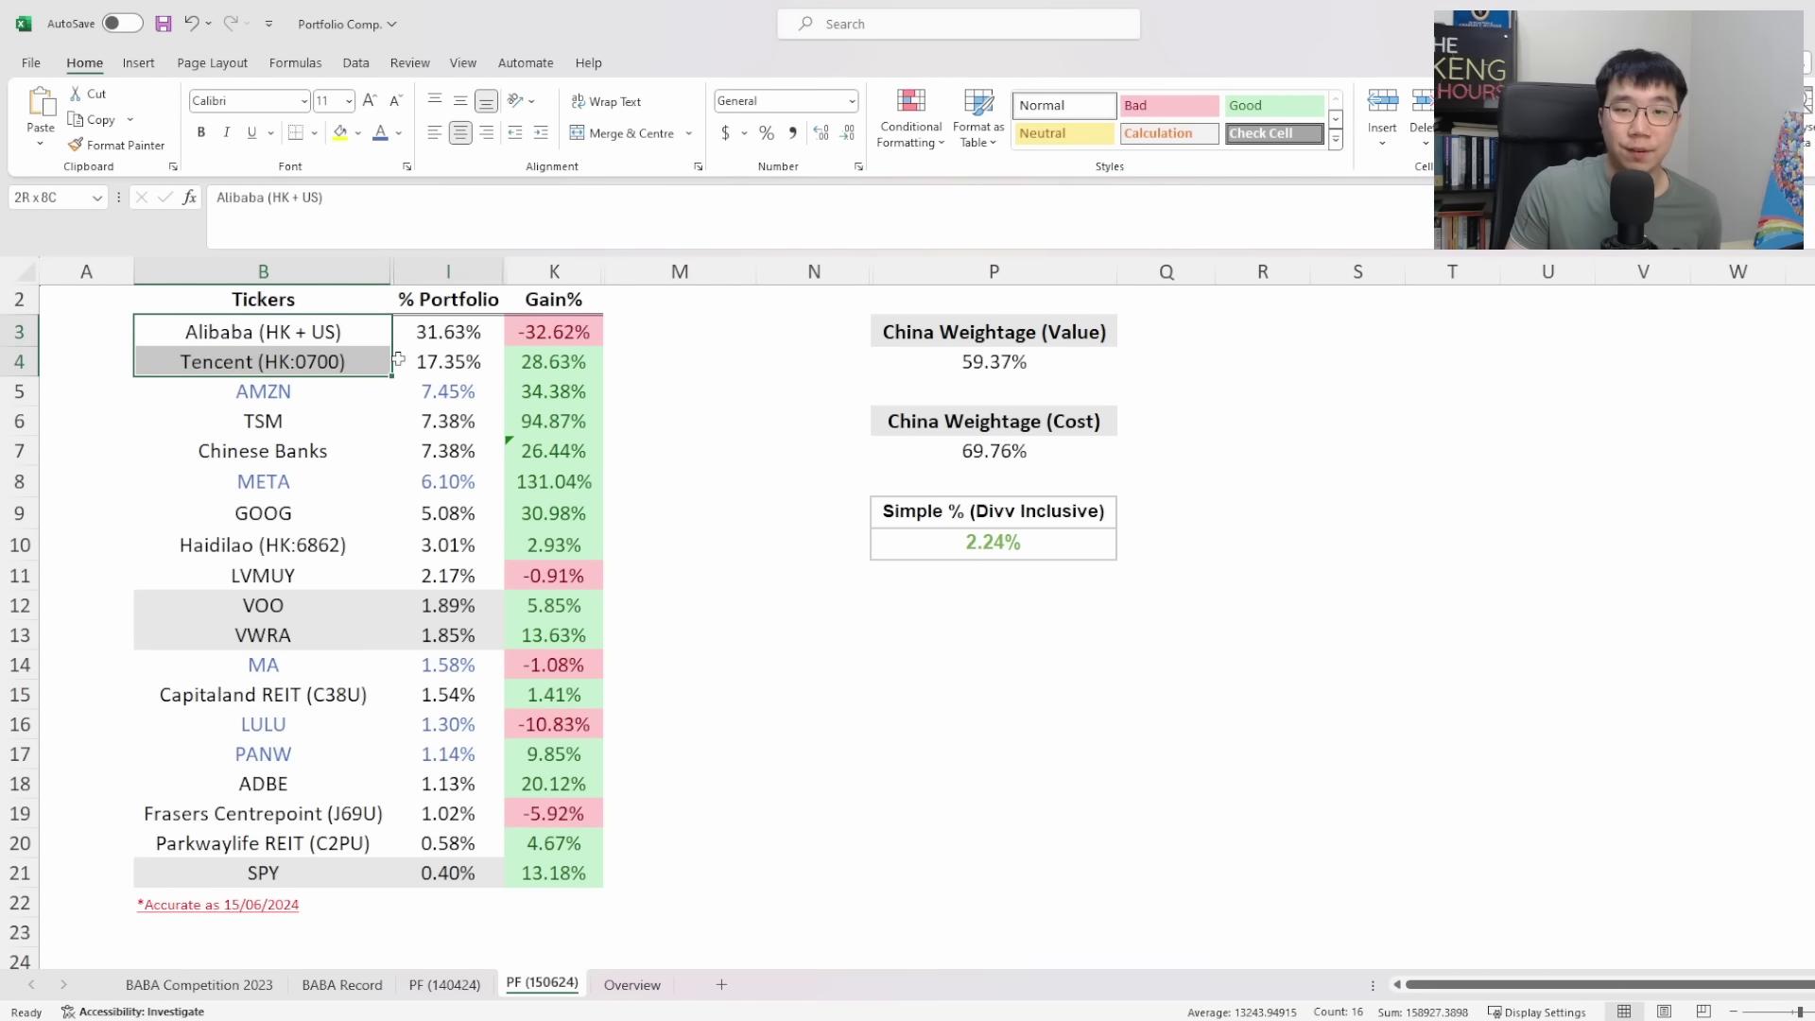
pyautogui.click(420, 362)
pyautogui.click(342, 371)
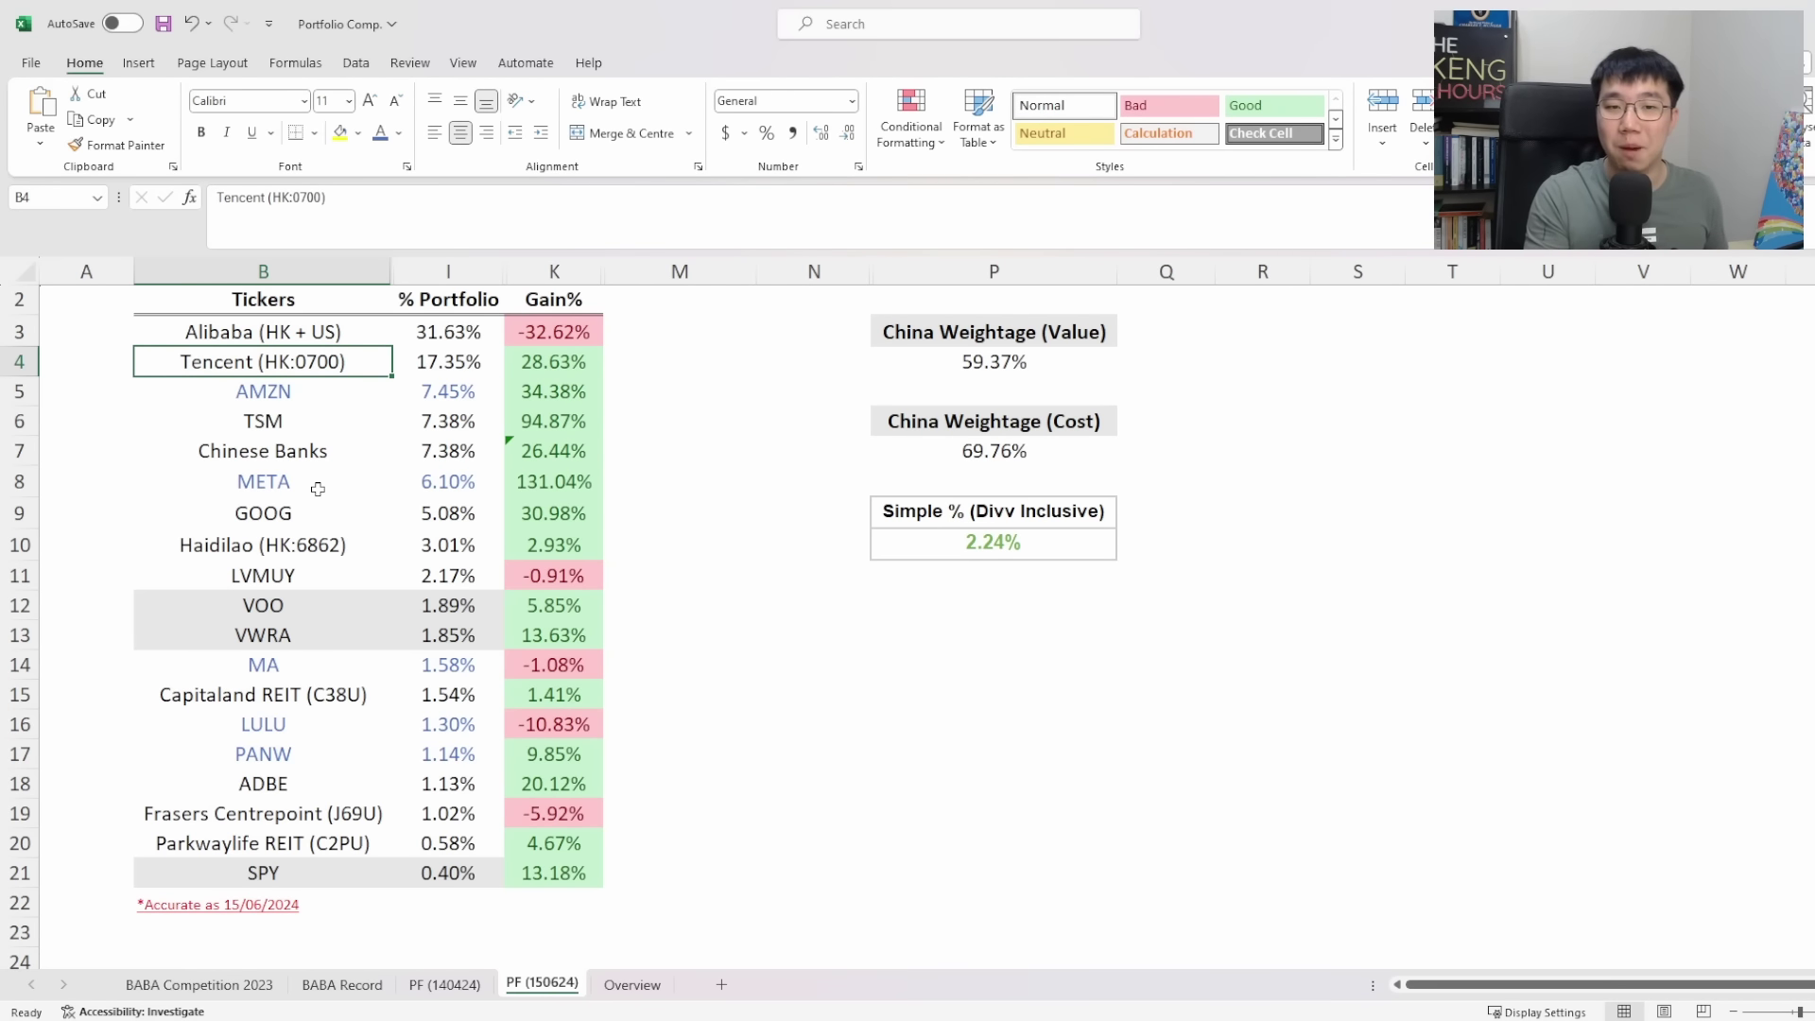
pyautogui.press('Up')
pyautogui.press('Up')
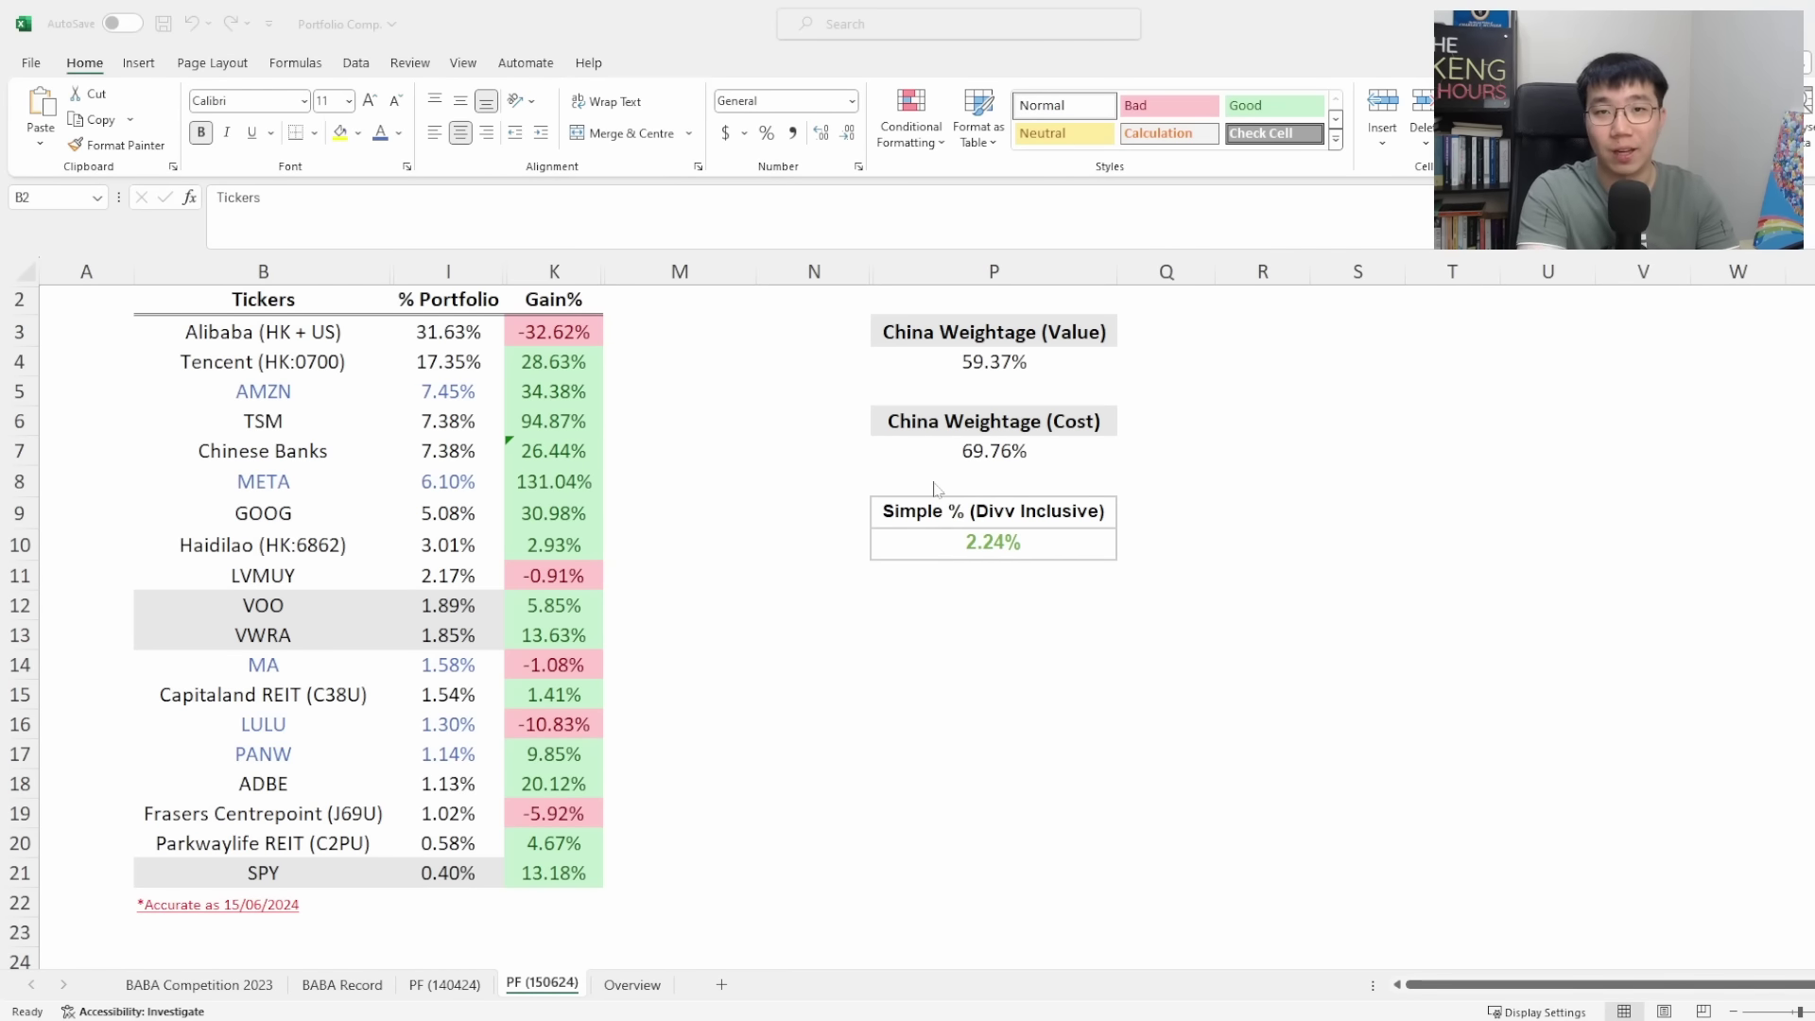
pyautogui.hotkey('alt', 'Tab')
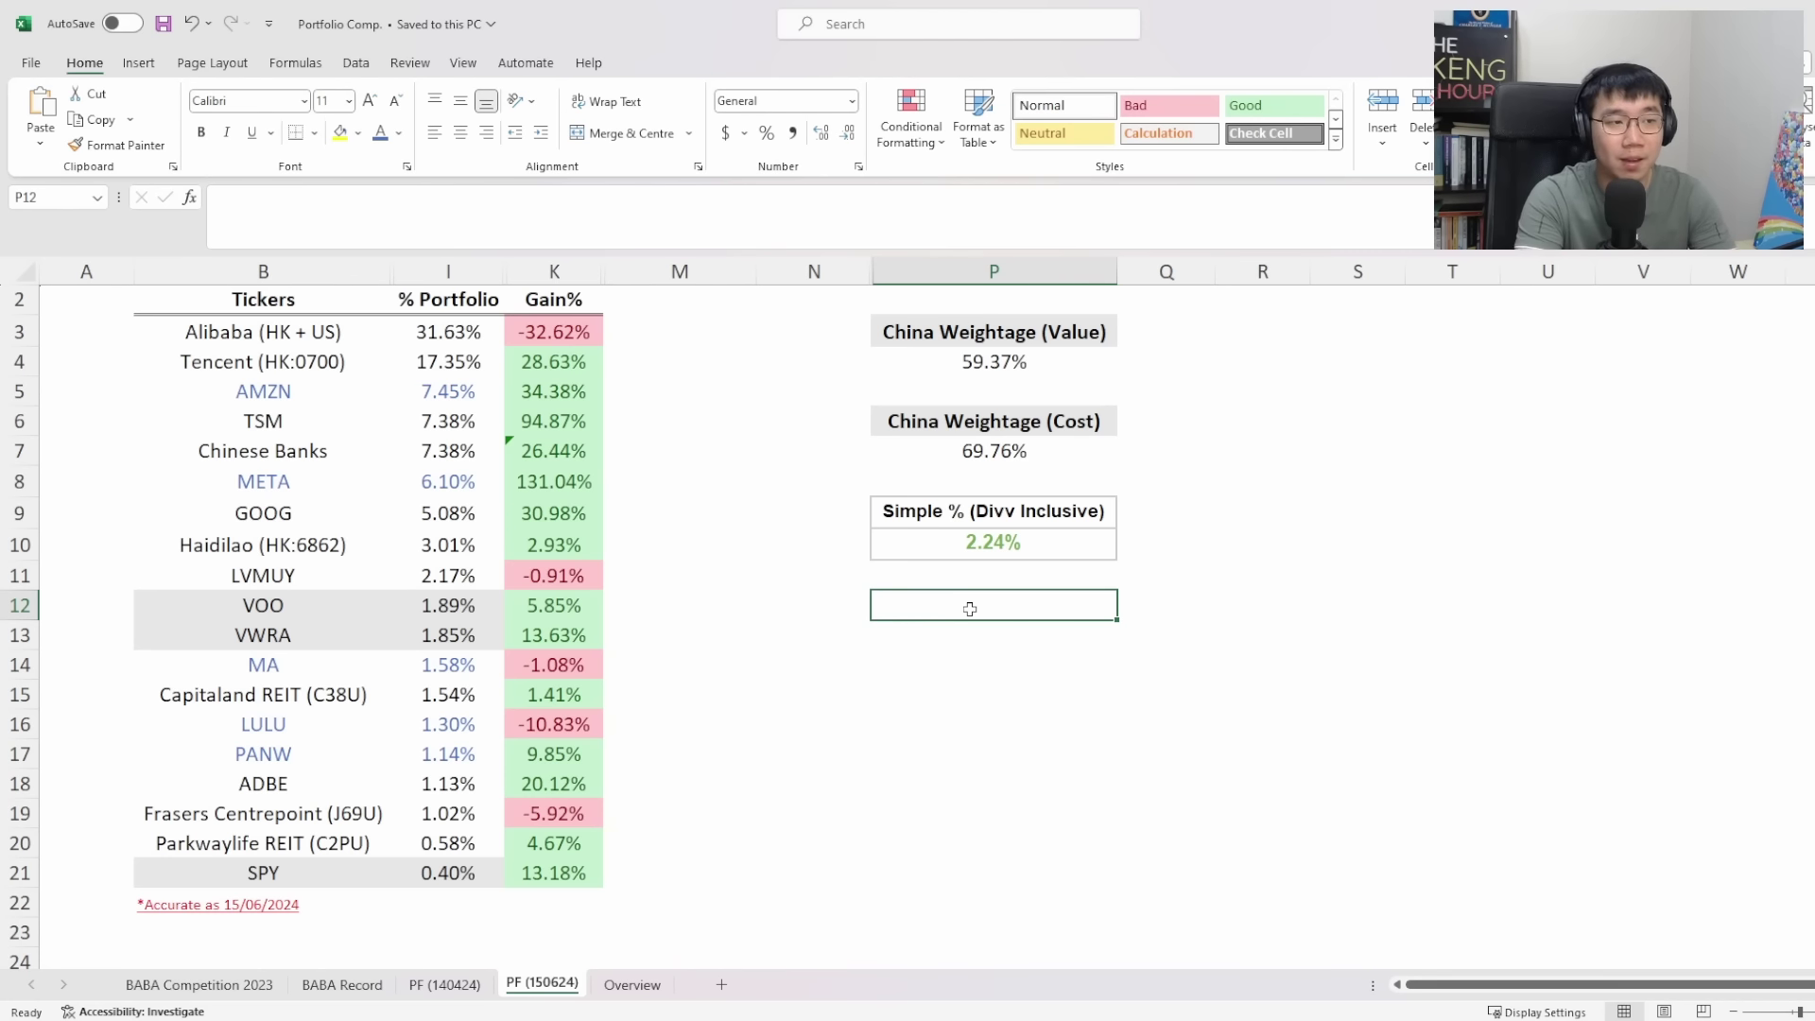
# Step: Enter '1. If you want to finish first, you must first finish' in cell P12
pyautogui.write('1.')
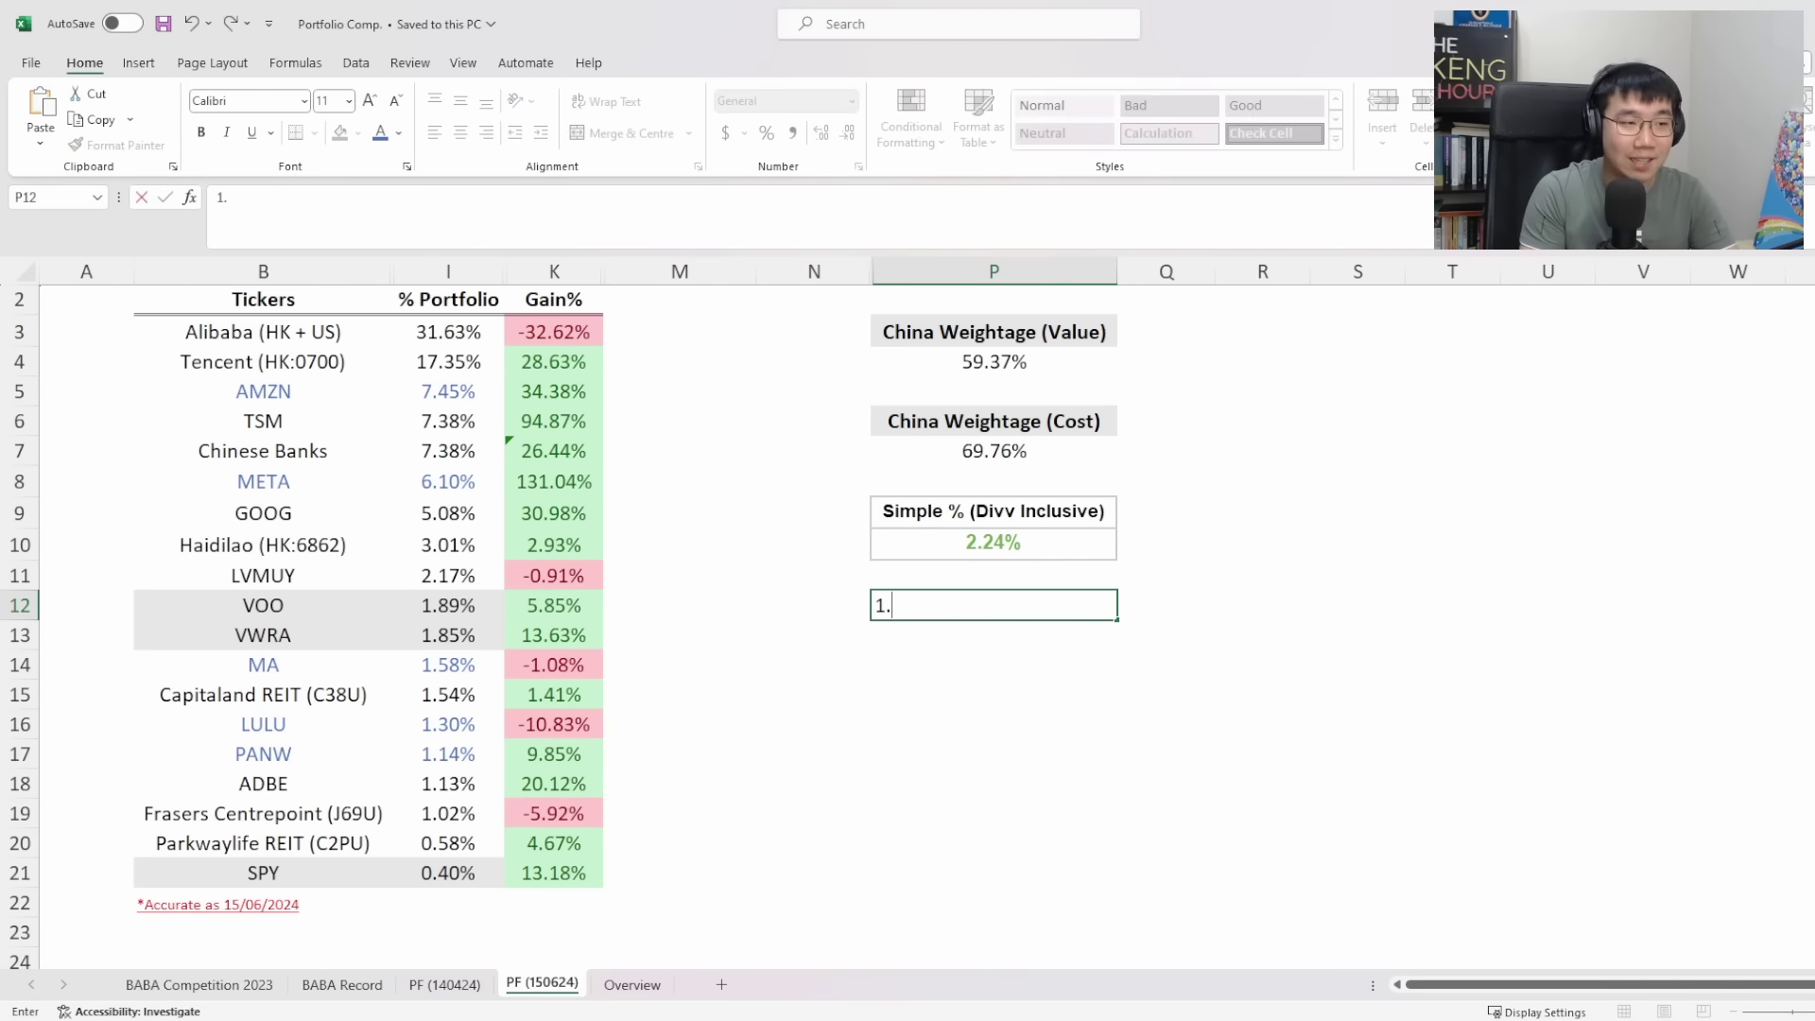
pyautogui.write(' If you w')
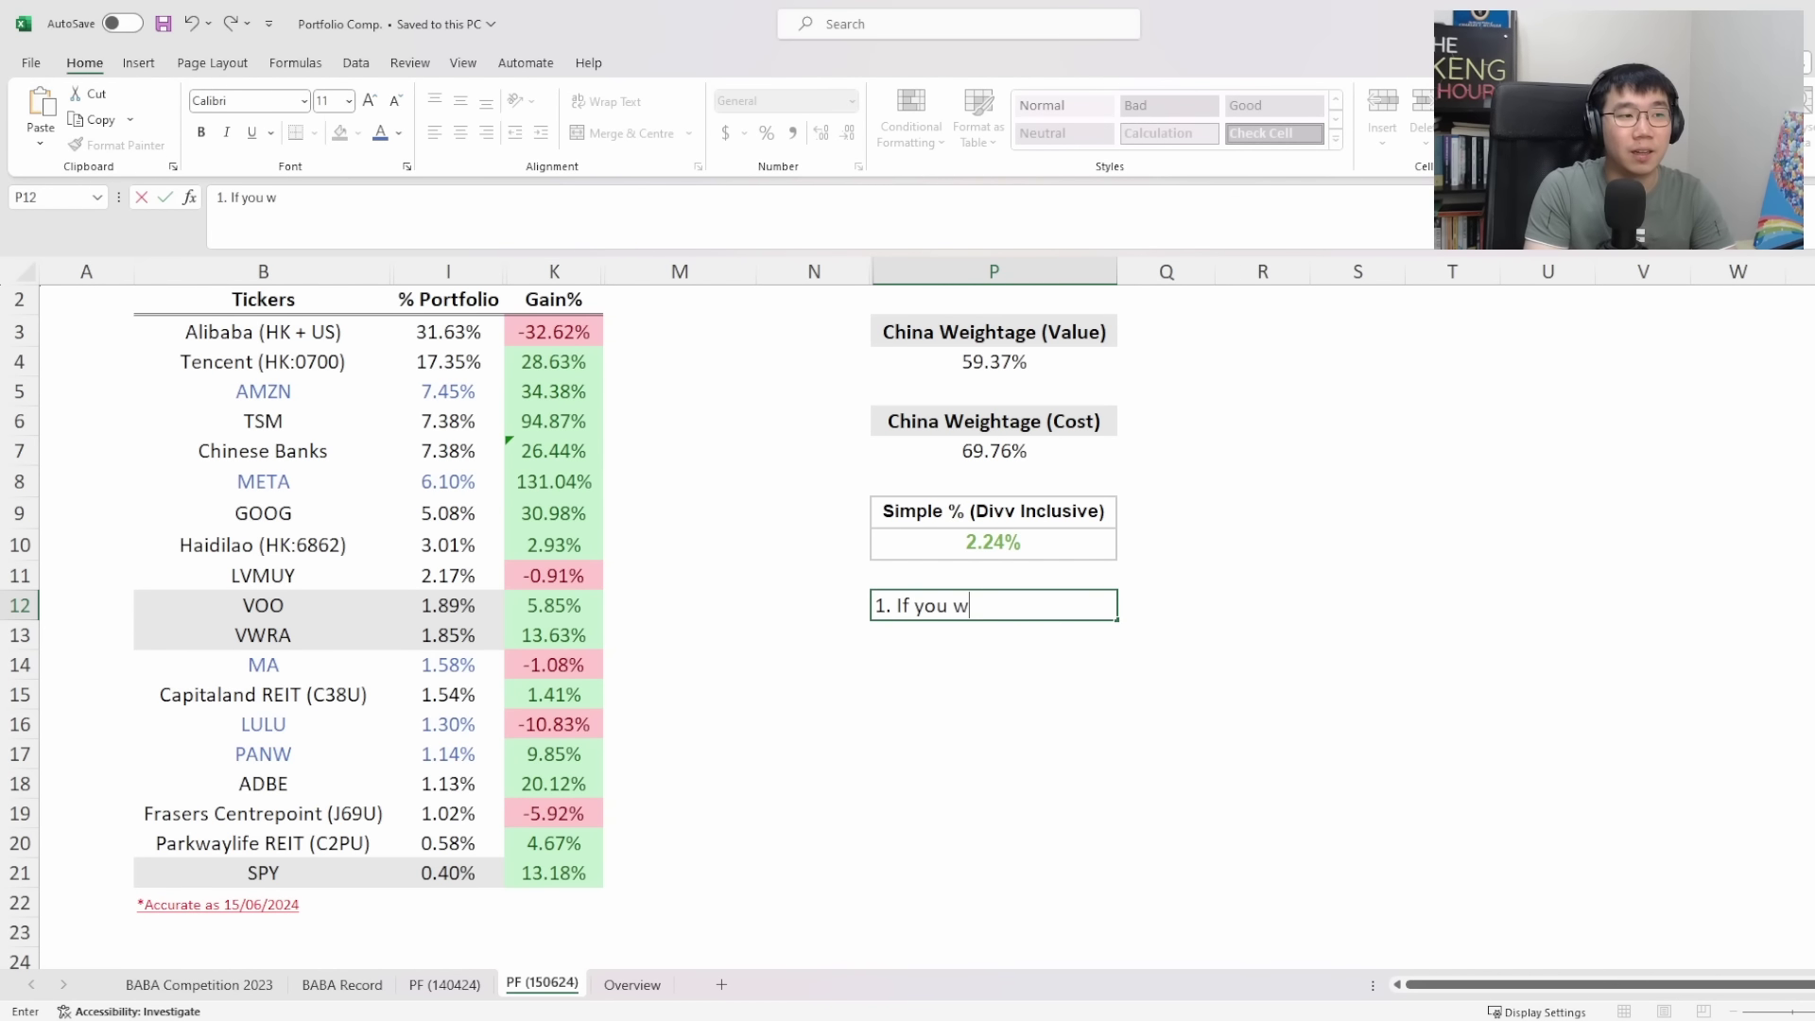
pyautogui.write('ant to finish firs')
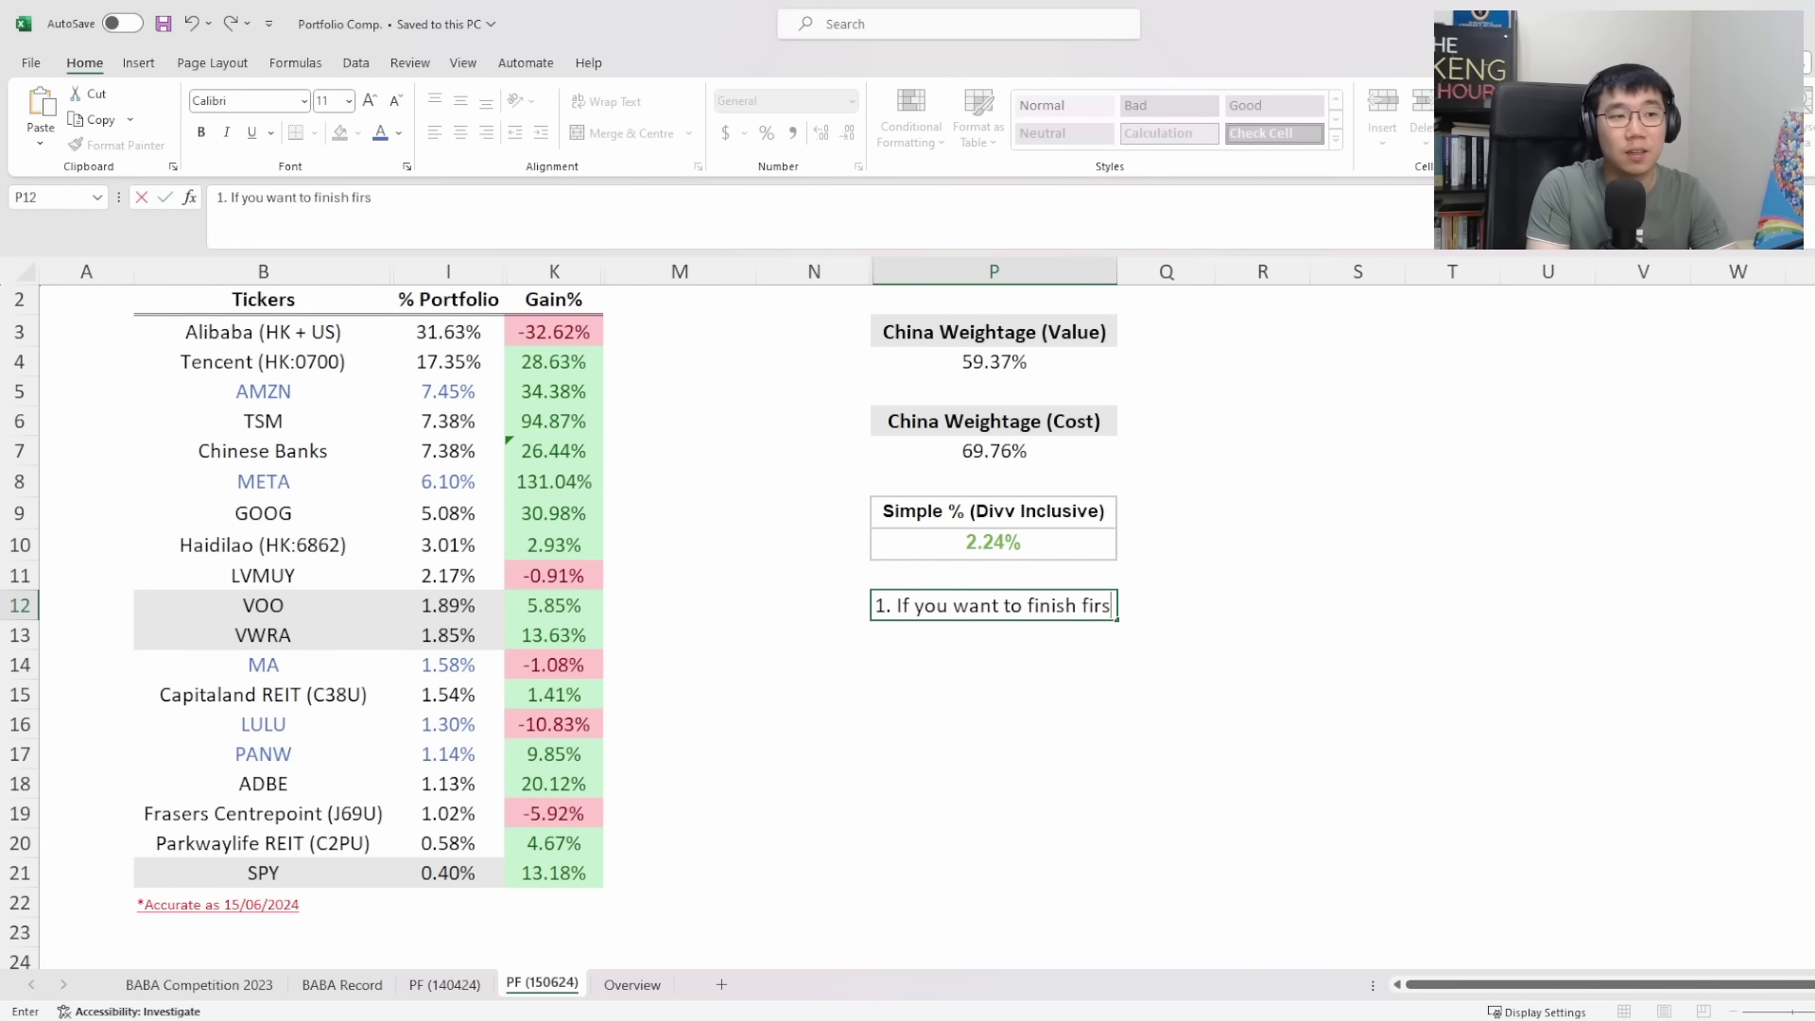
pyautogui.write('t, you must first finish')
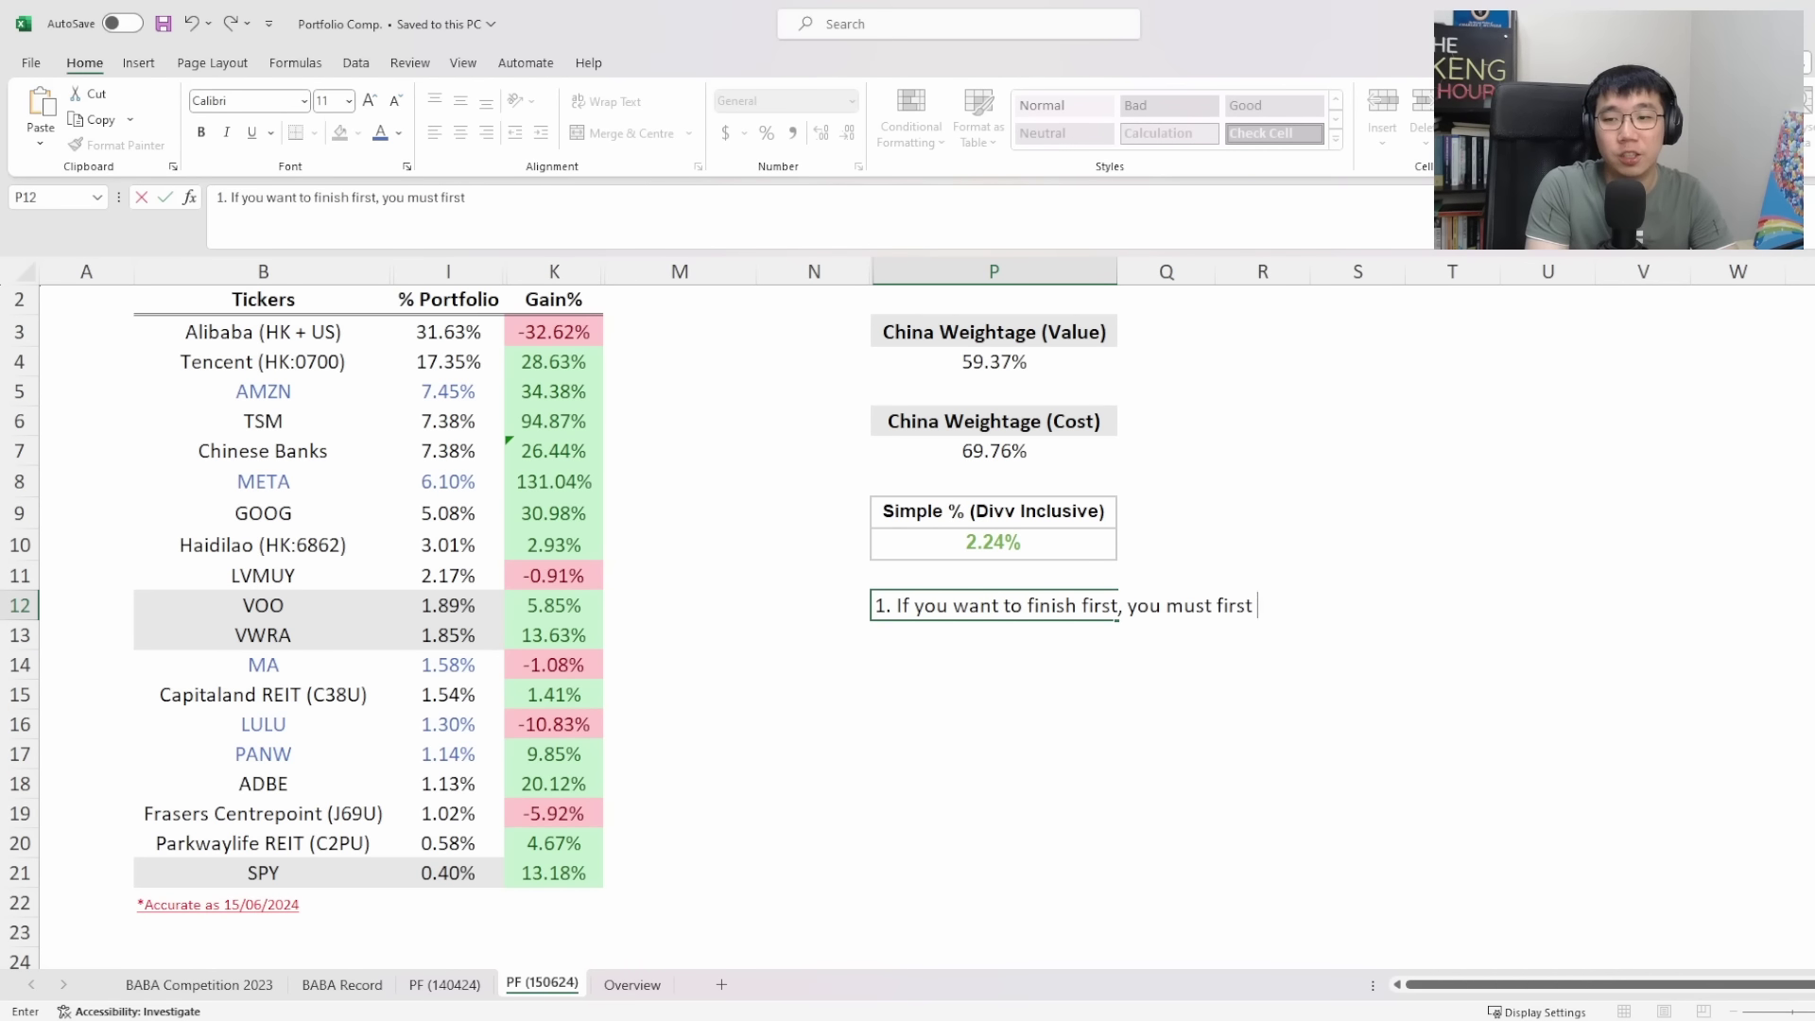
pyautogui.press('Return')
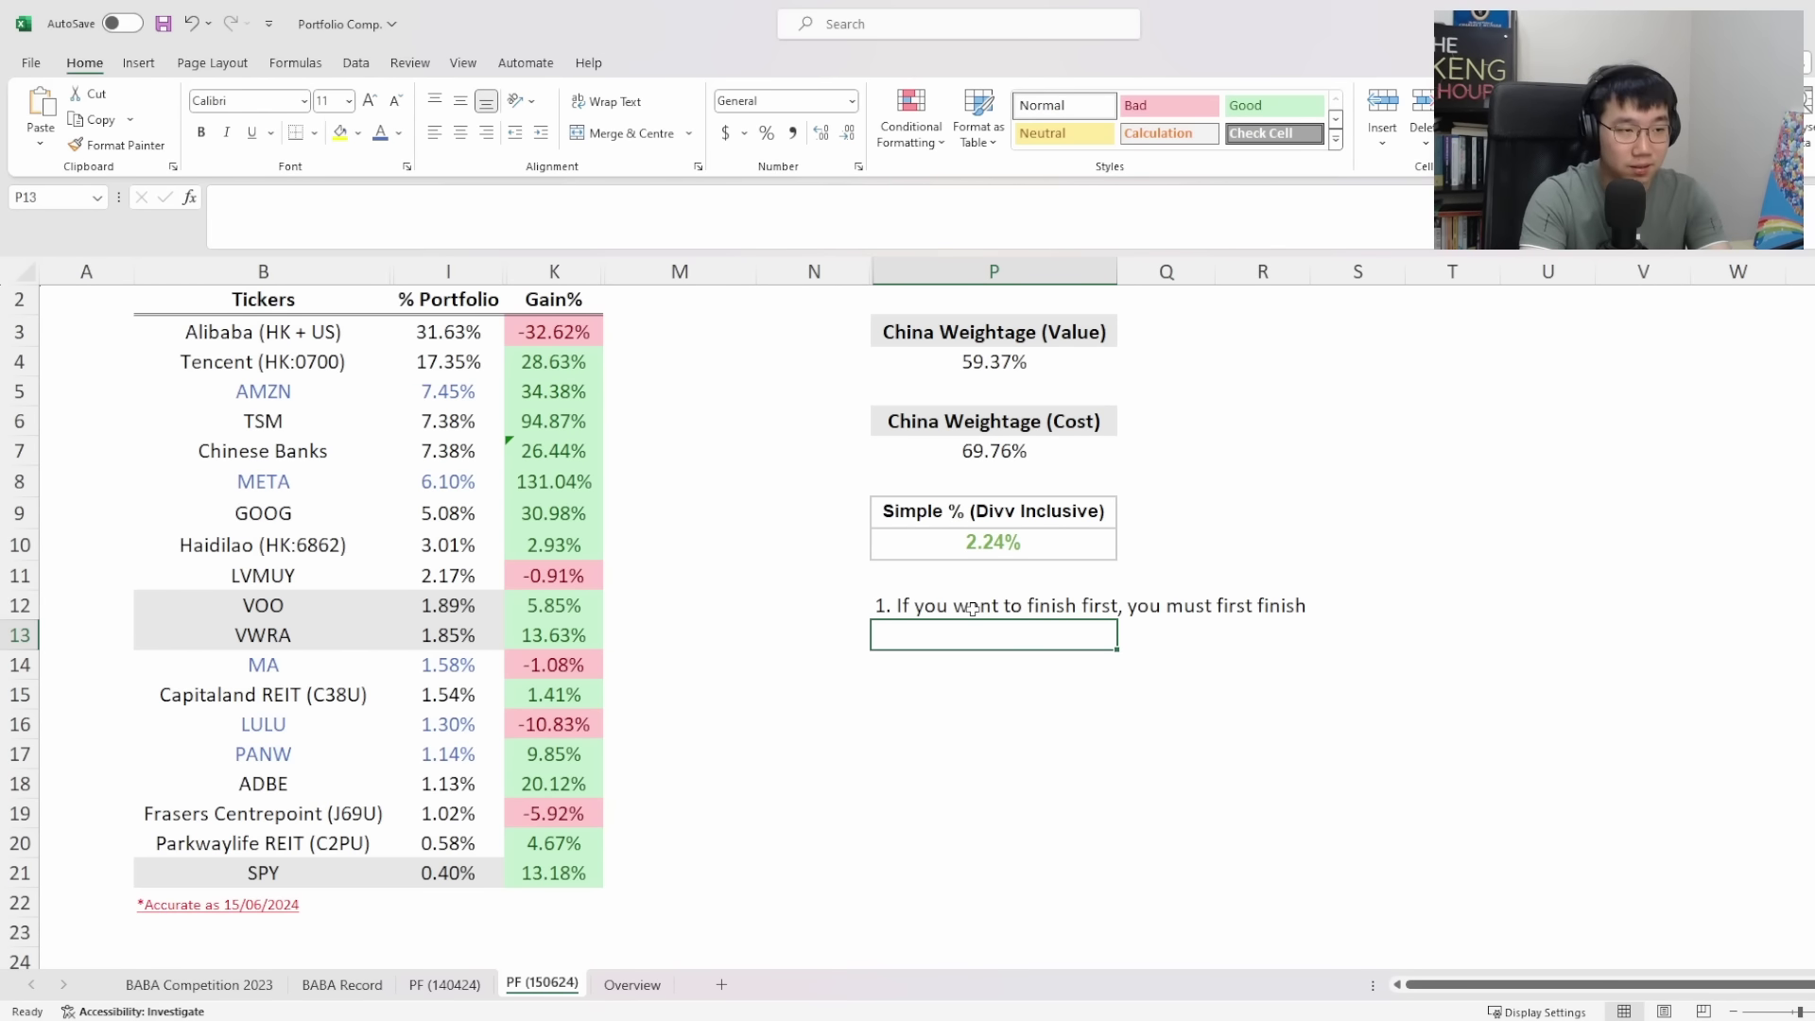
# Step: Enter '2. If you want a multi-bagger, you need to give it time' in cell P13
pyautogui.write('2. If you wan')
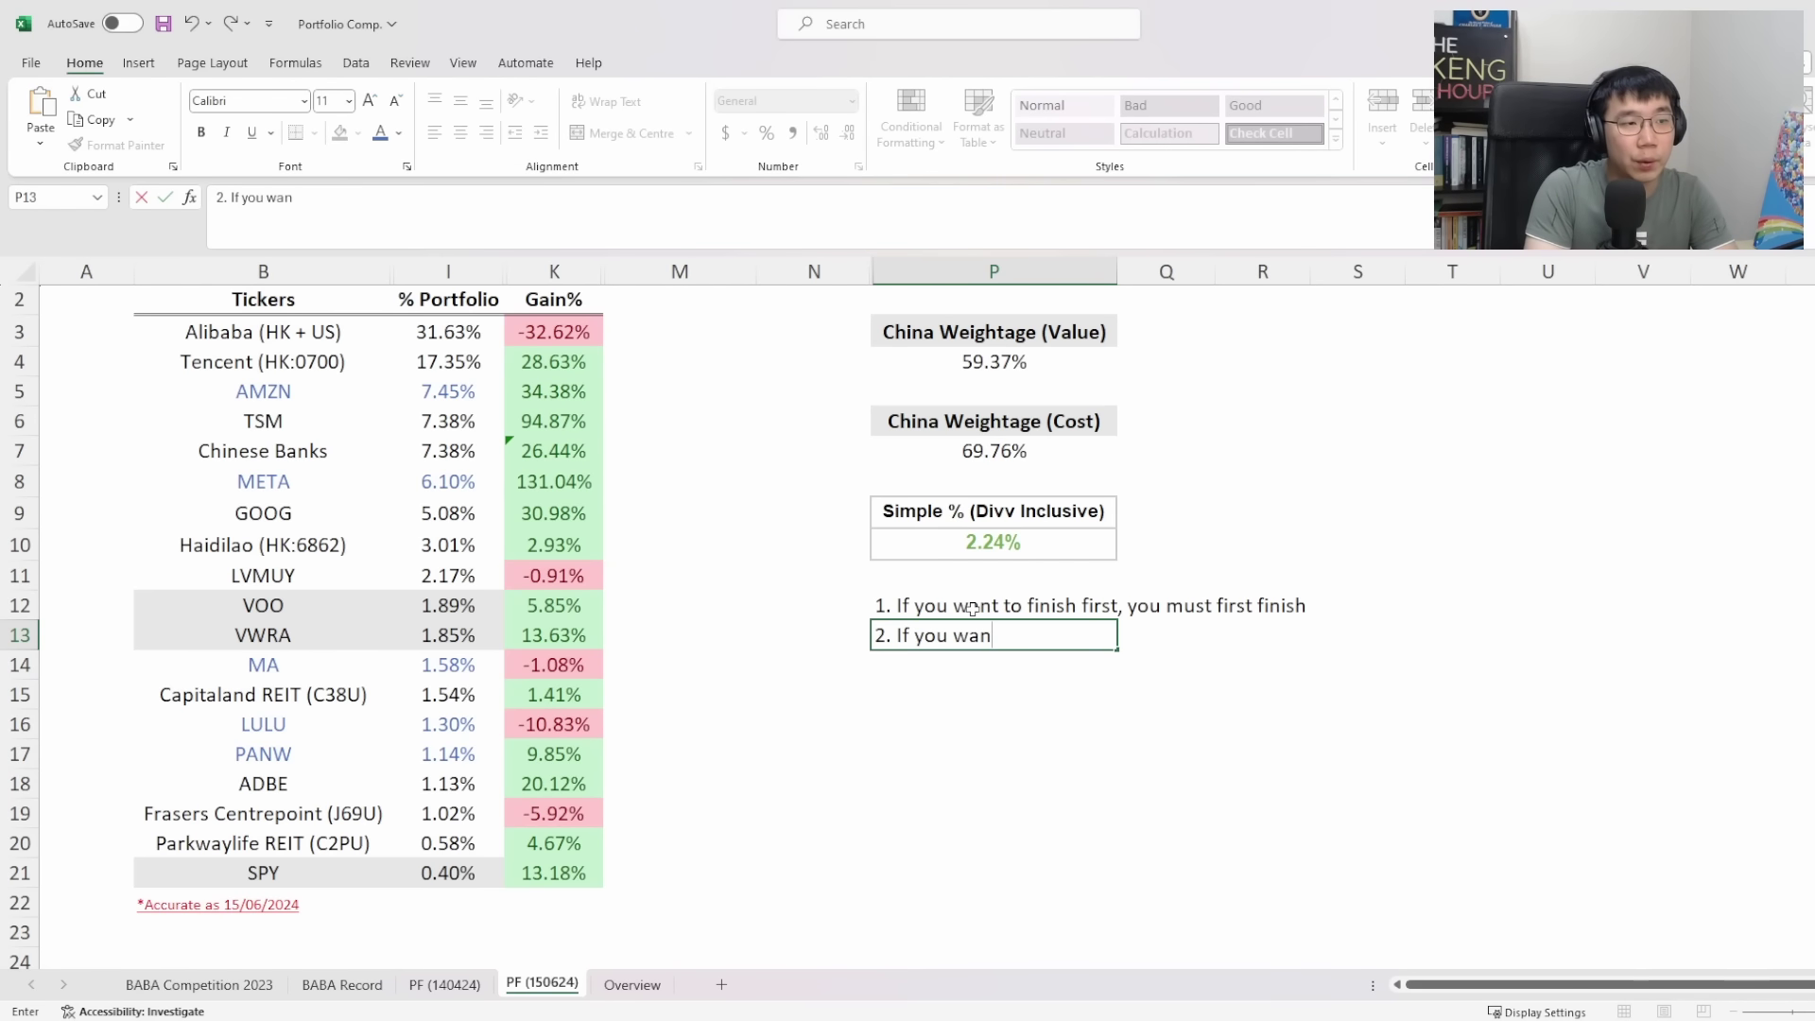
pyautogui.write('t a multi-bagger, you need to give it time')
pyautogui.press('Return')
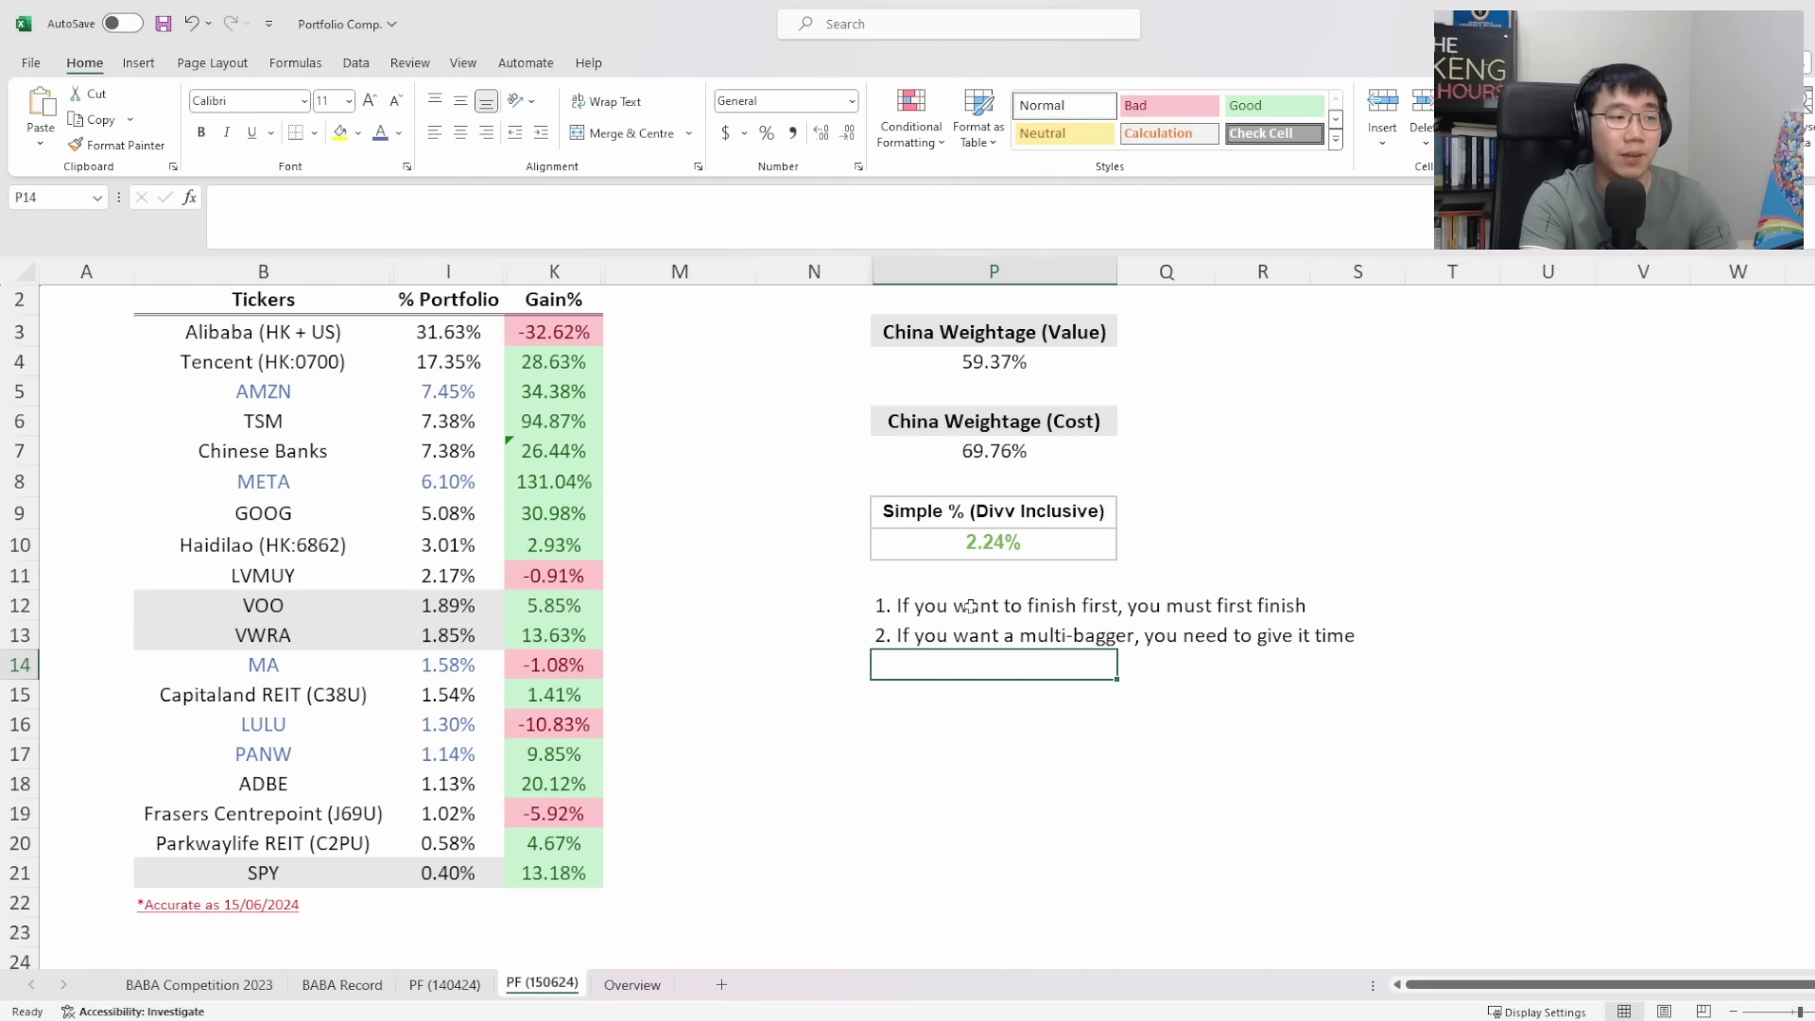
# Step: Enter '3. It's always darkest before dawn, and also before pitch black' in cell P14
pyautogui.write("3. It's always darkest before dawn, and also f")
pyautogui.write('a')
pyautogui.press('BackSpace')
pyautogui.press('BackSpace')
pyautogui.write('before pitch black')
pyautogui.press('Return')
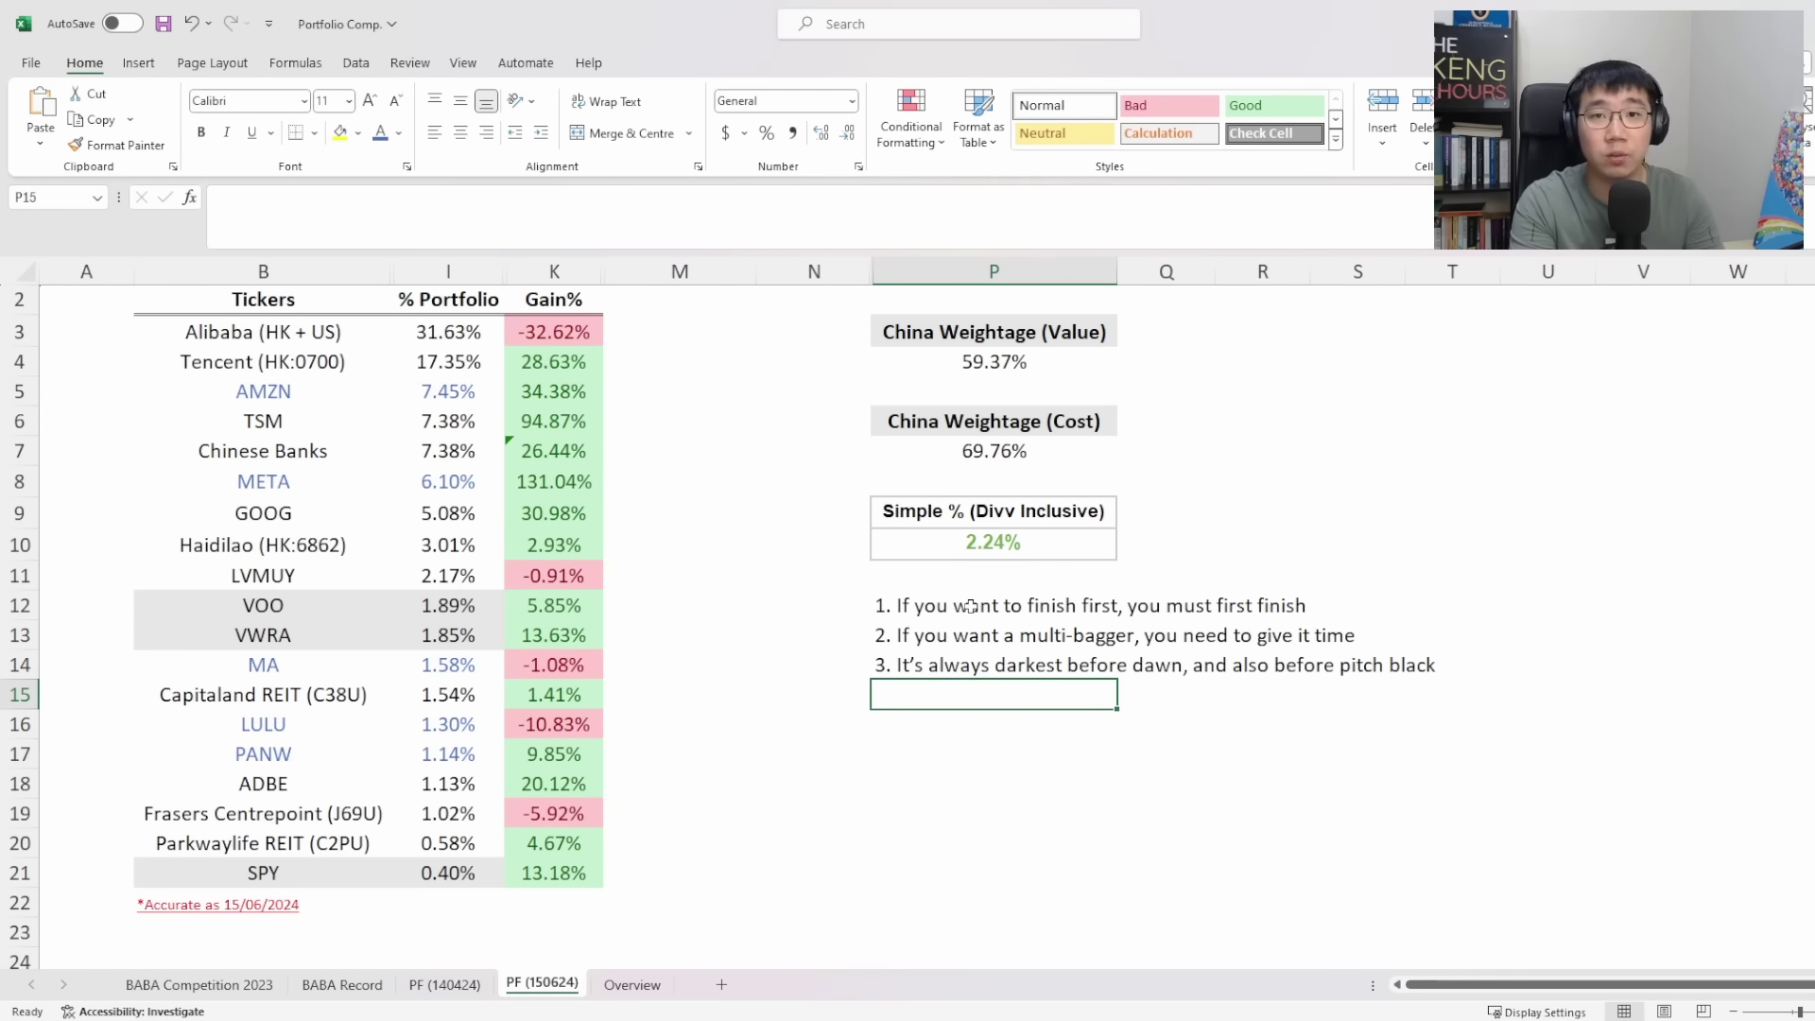
# Step: Enter '4. Cloning is not such a bad idea' in cell P15, correcting the typo
pyautogui.write('4. Cloni')
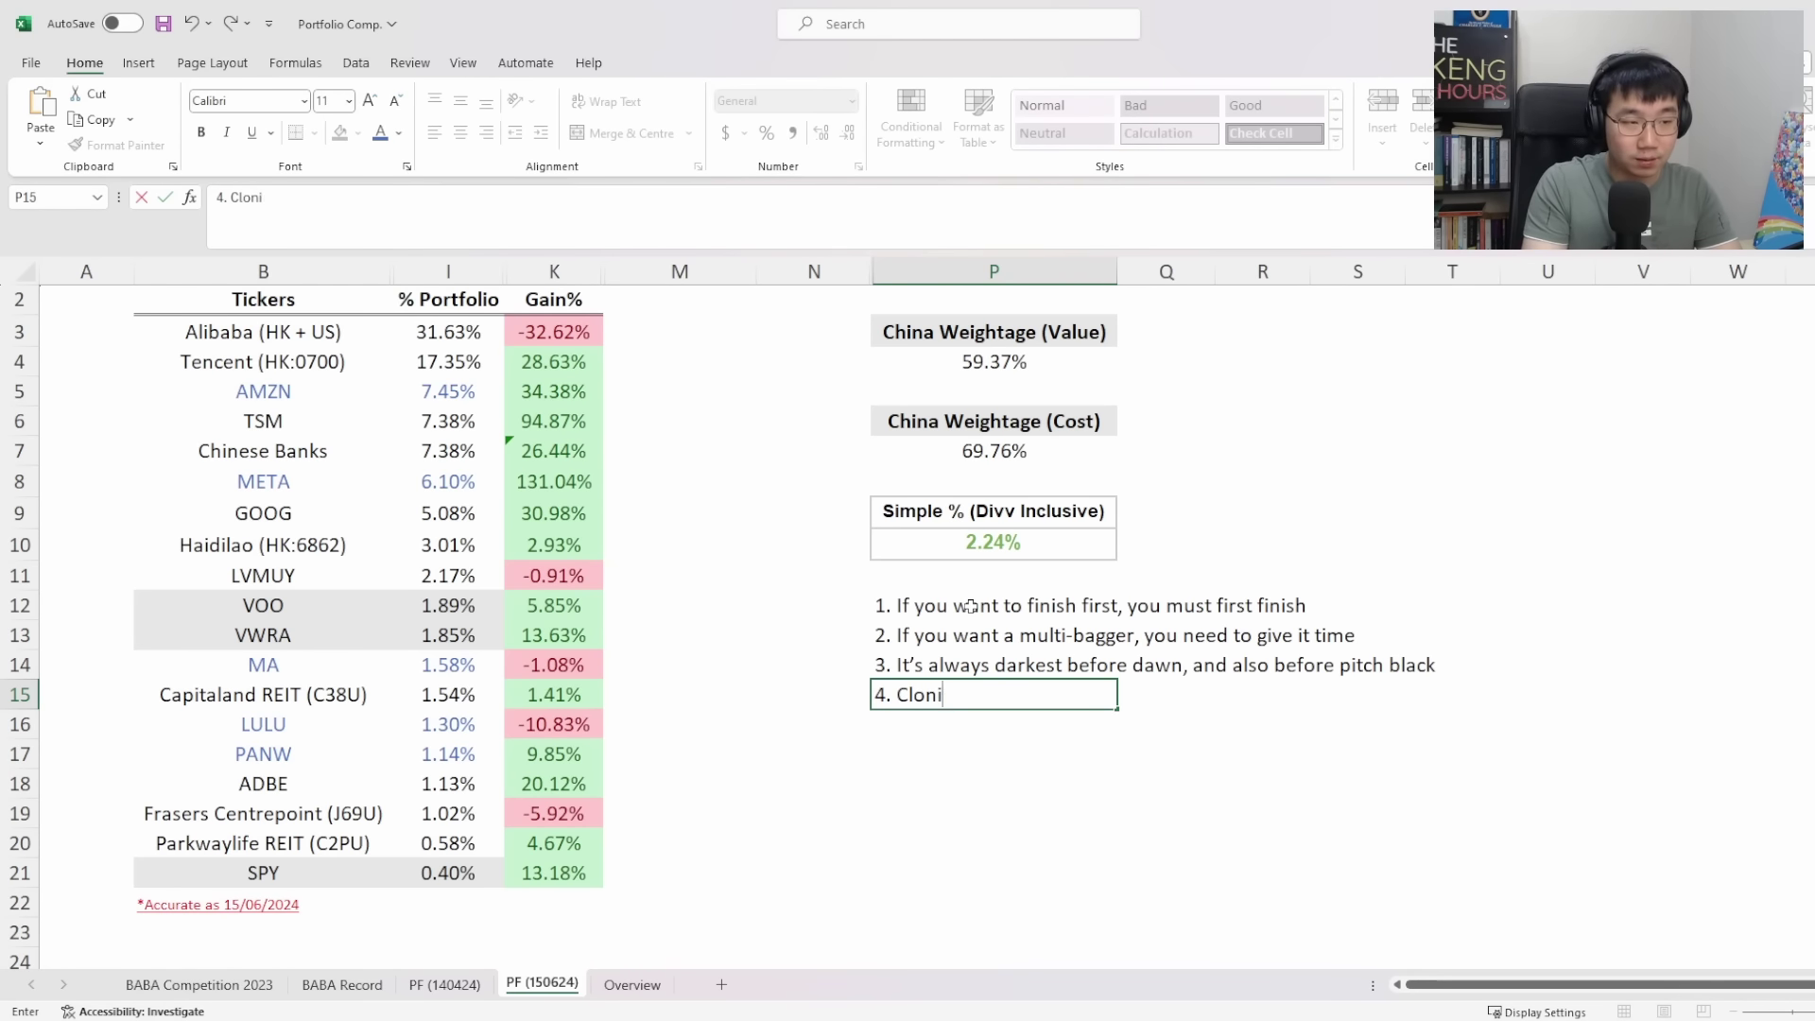
pyautogui.write('ng is not such a bad idea')
pyautogui.press('Return')
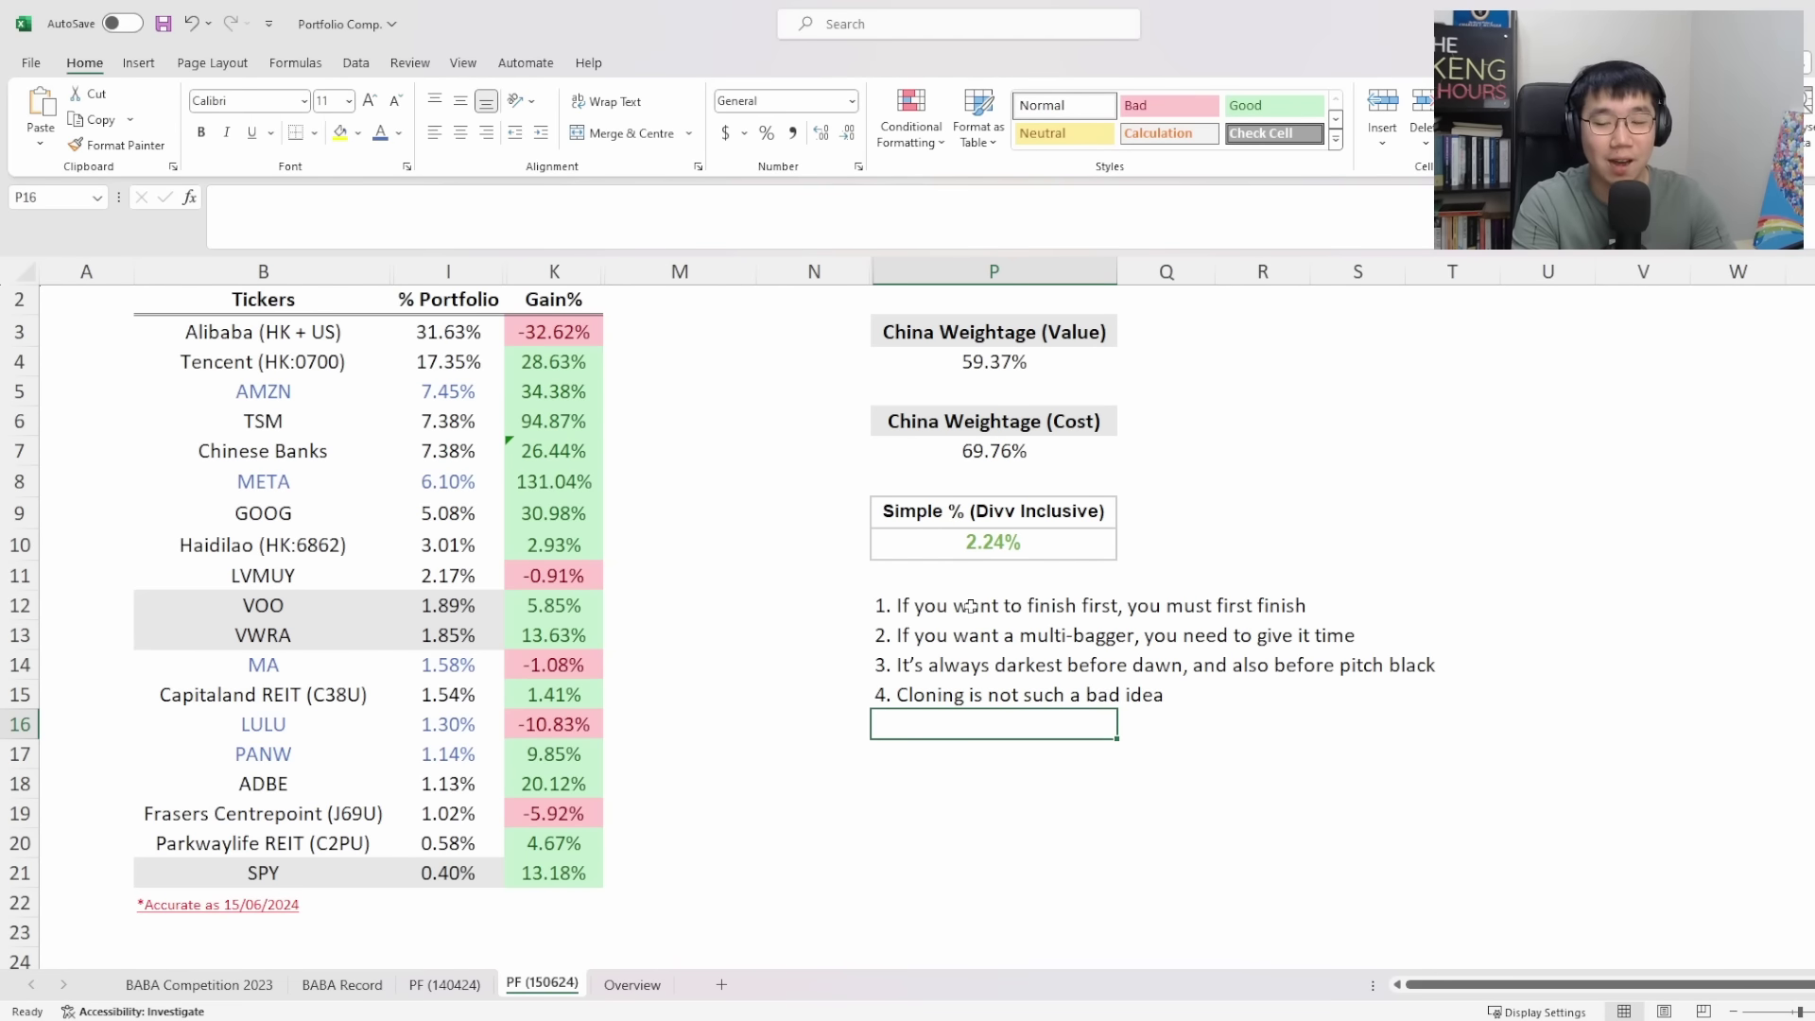
# Step: Type '5. BUY S&P500 index, track performance' in cell P16, fixing the misspelling
pyautogui.write('5.')
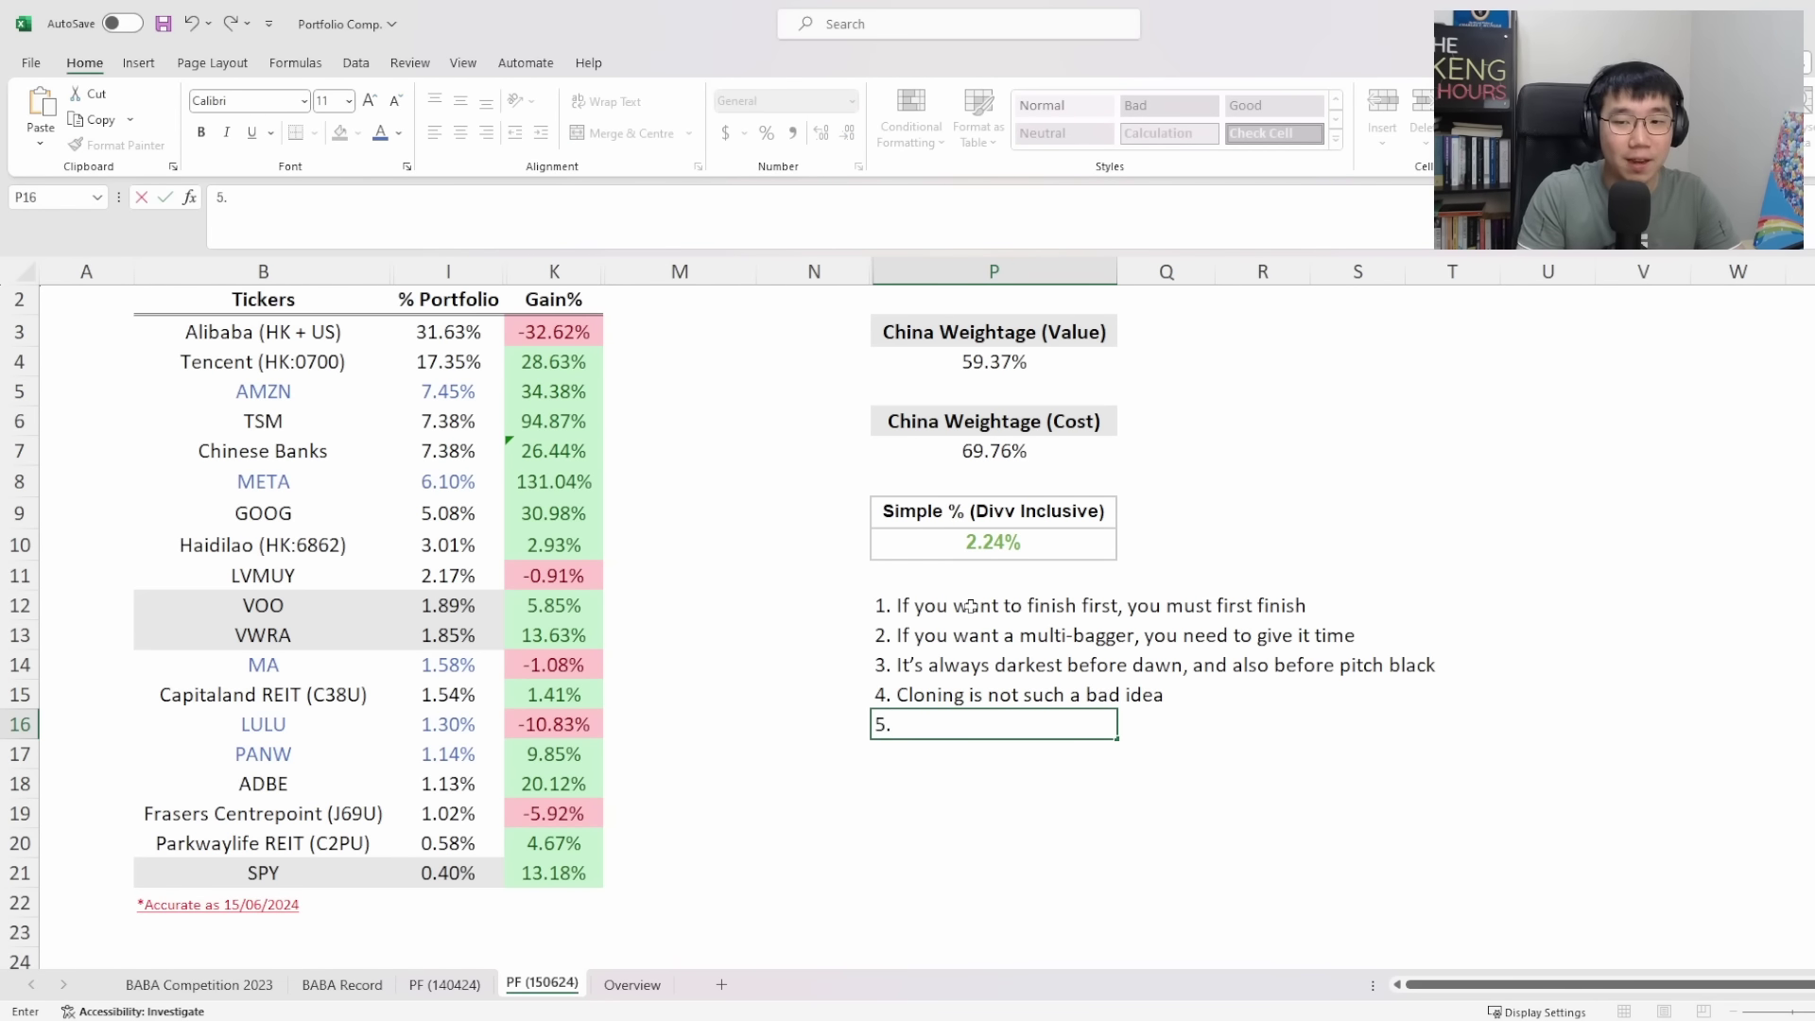
pyautogui.write(' BUY S')
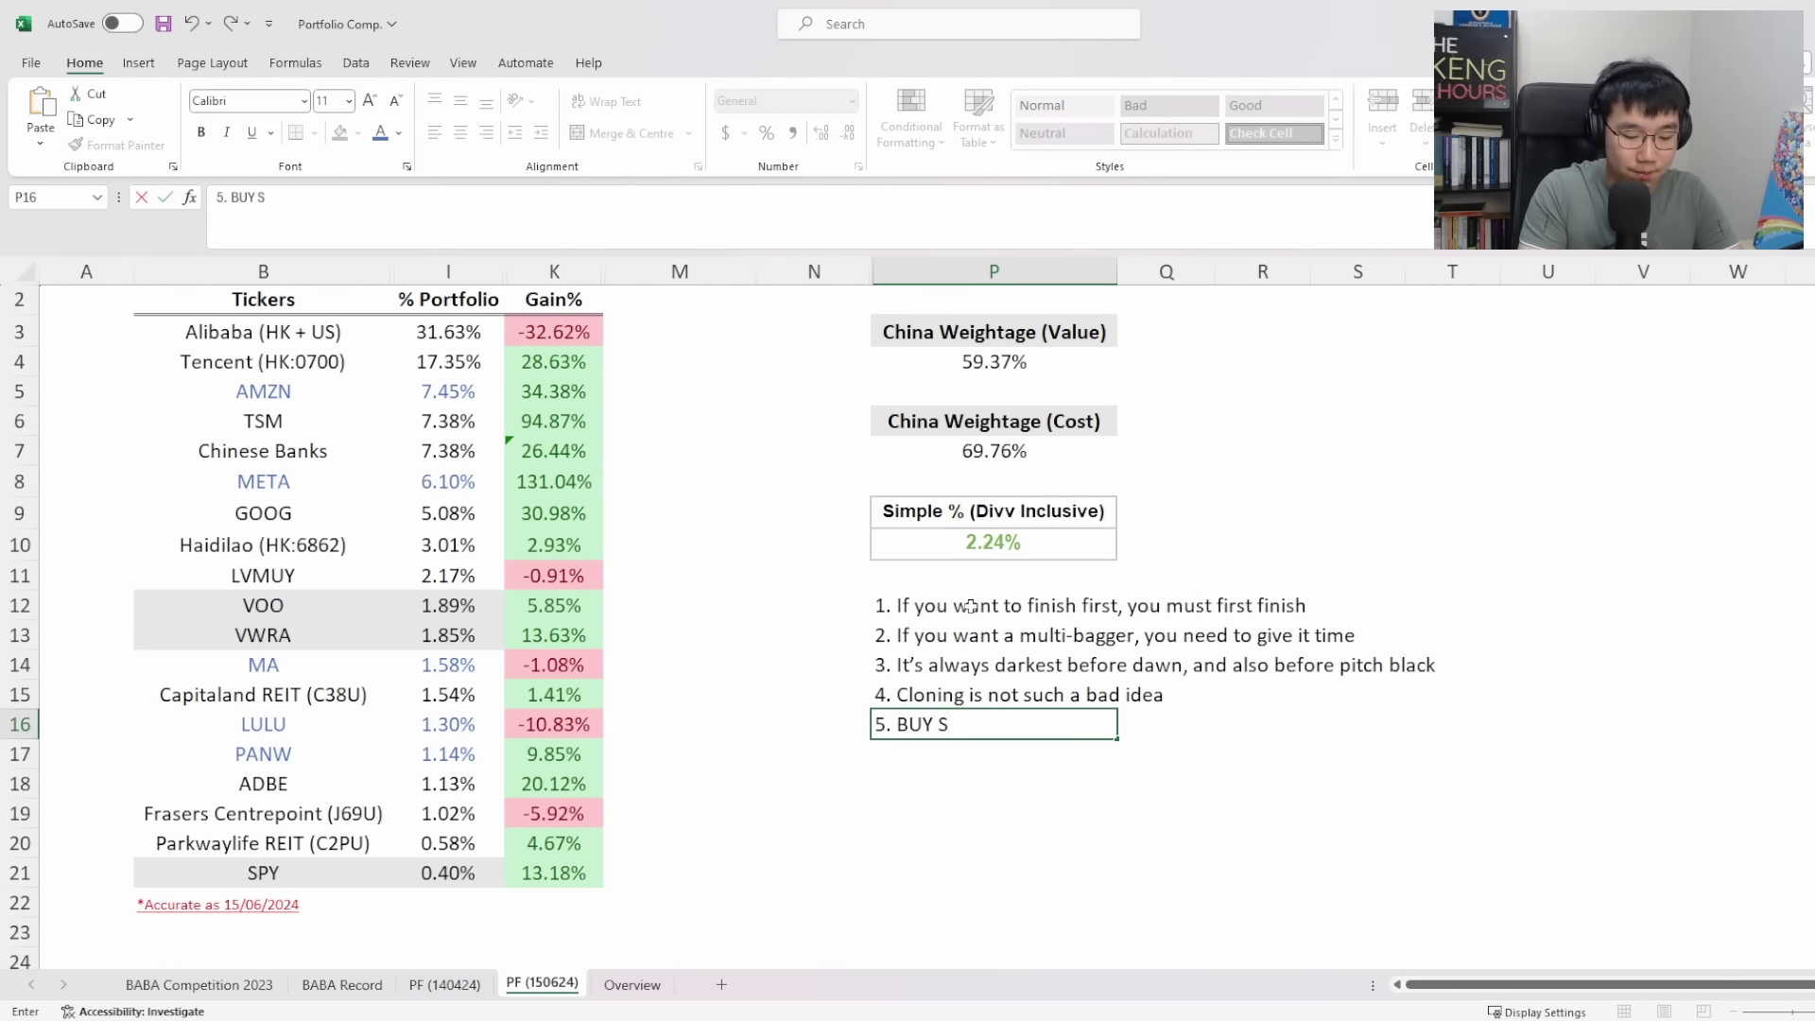
pyautogui.write('&P500 index,')
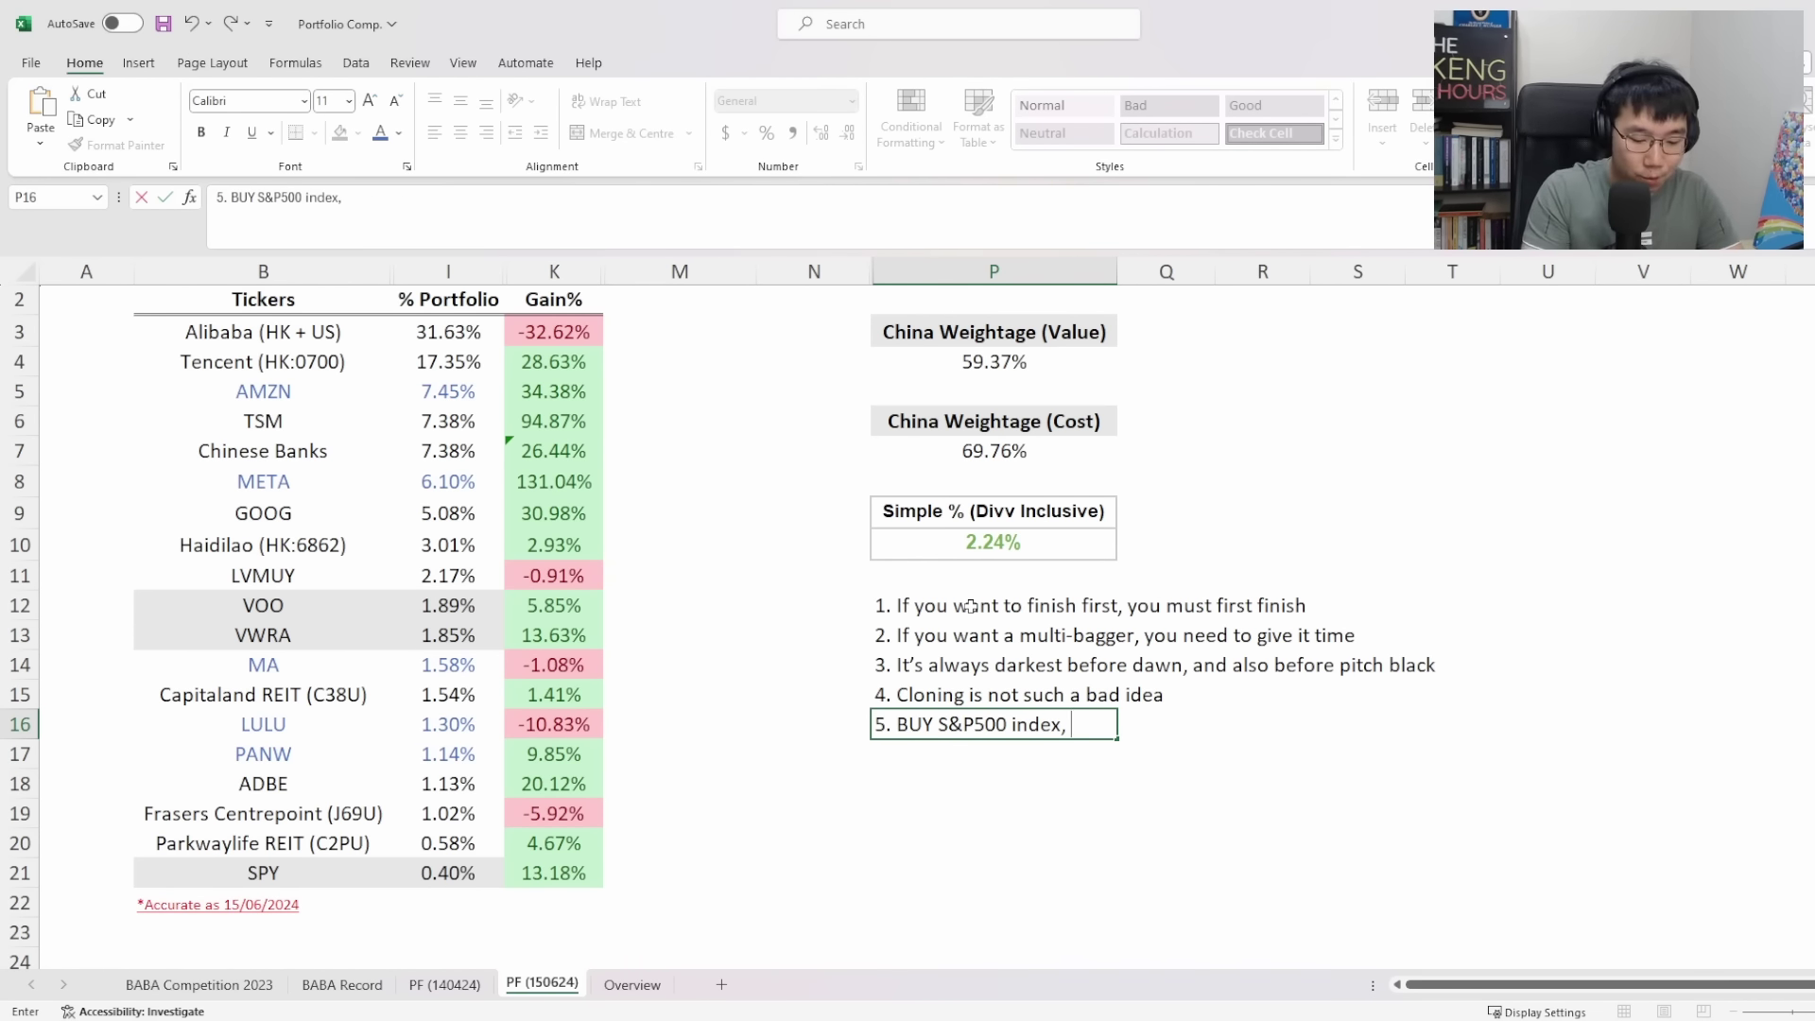
pyautogui.write('track')
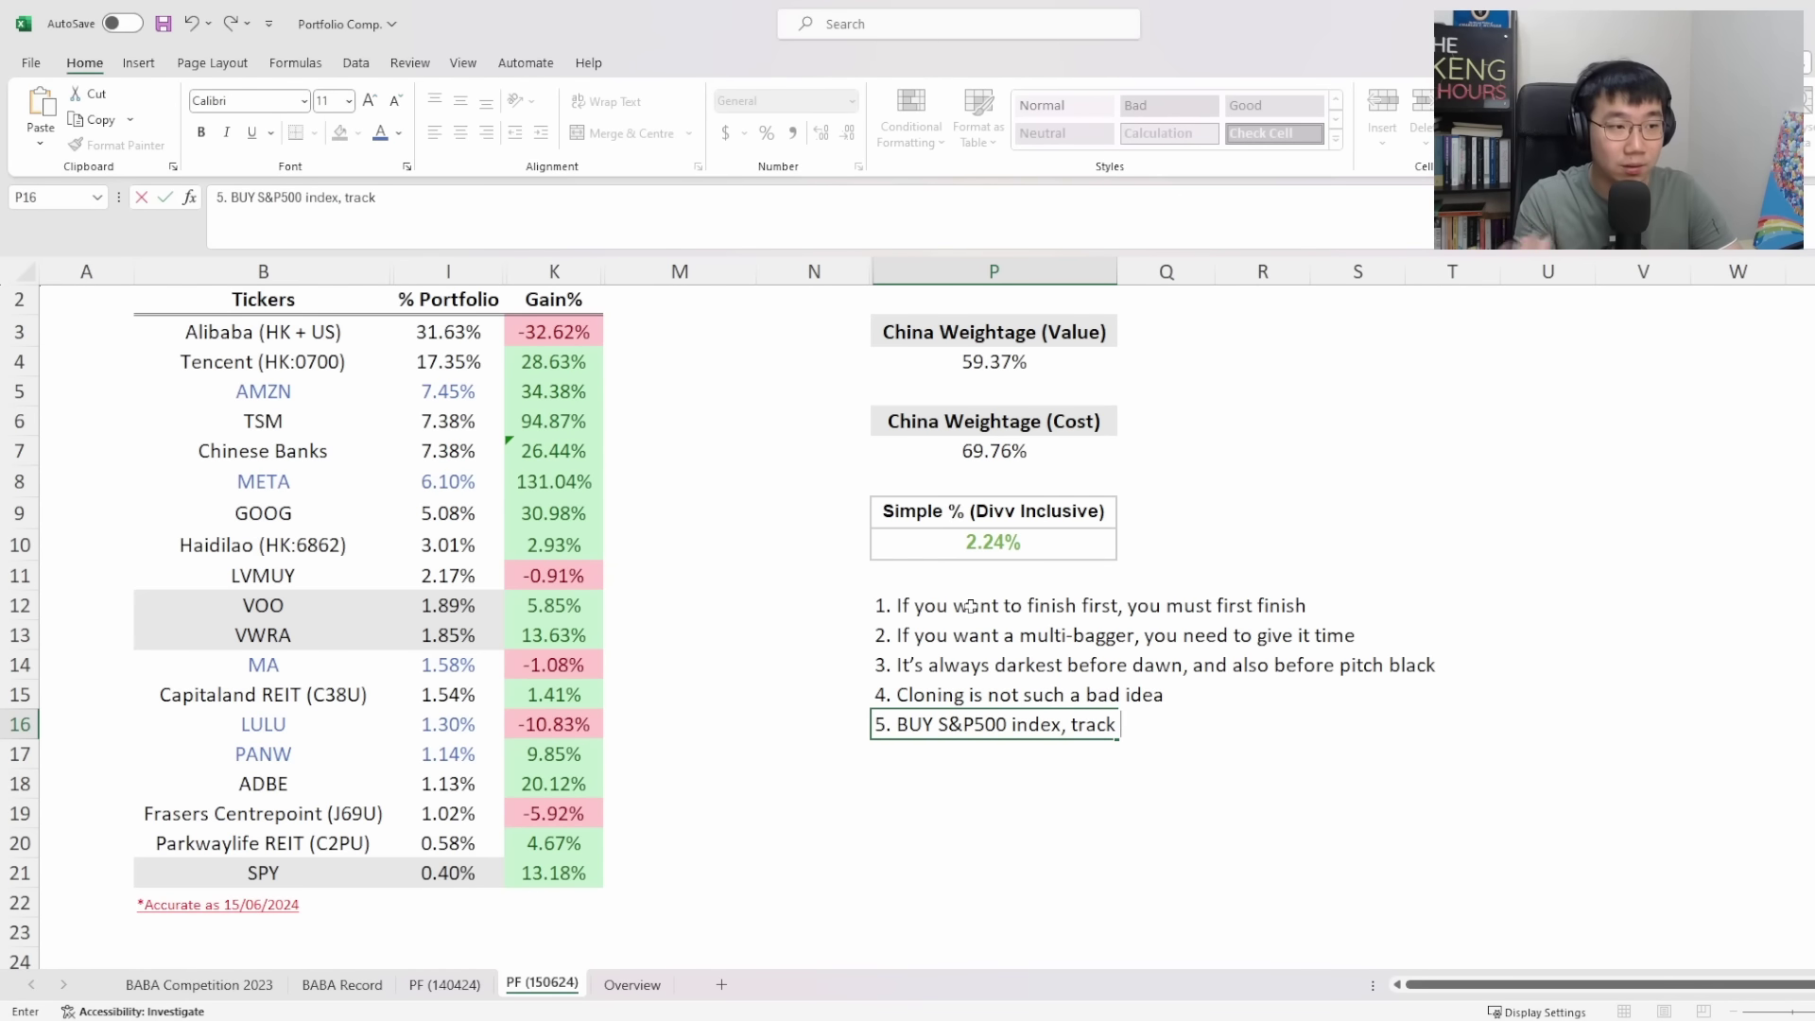
pyautogui.write(' perfrom')
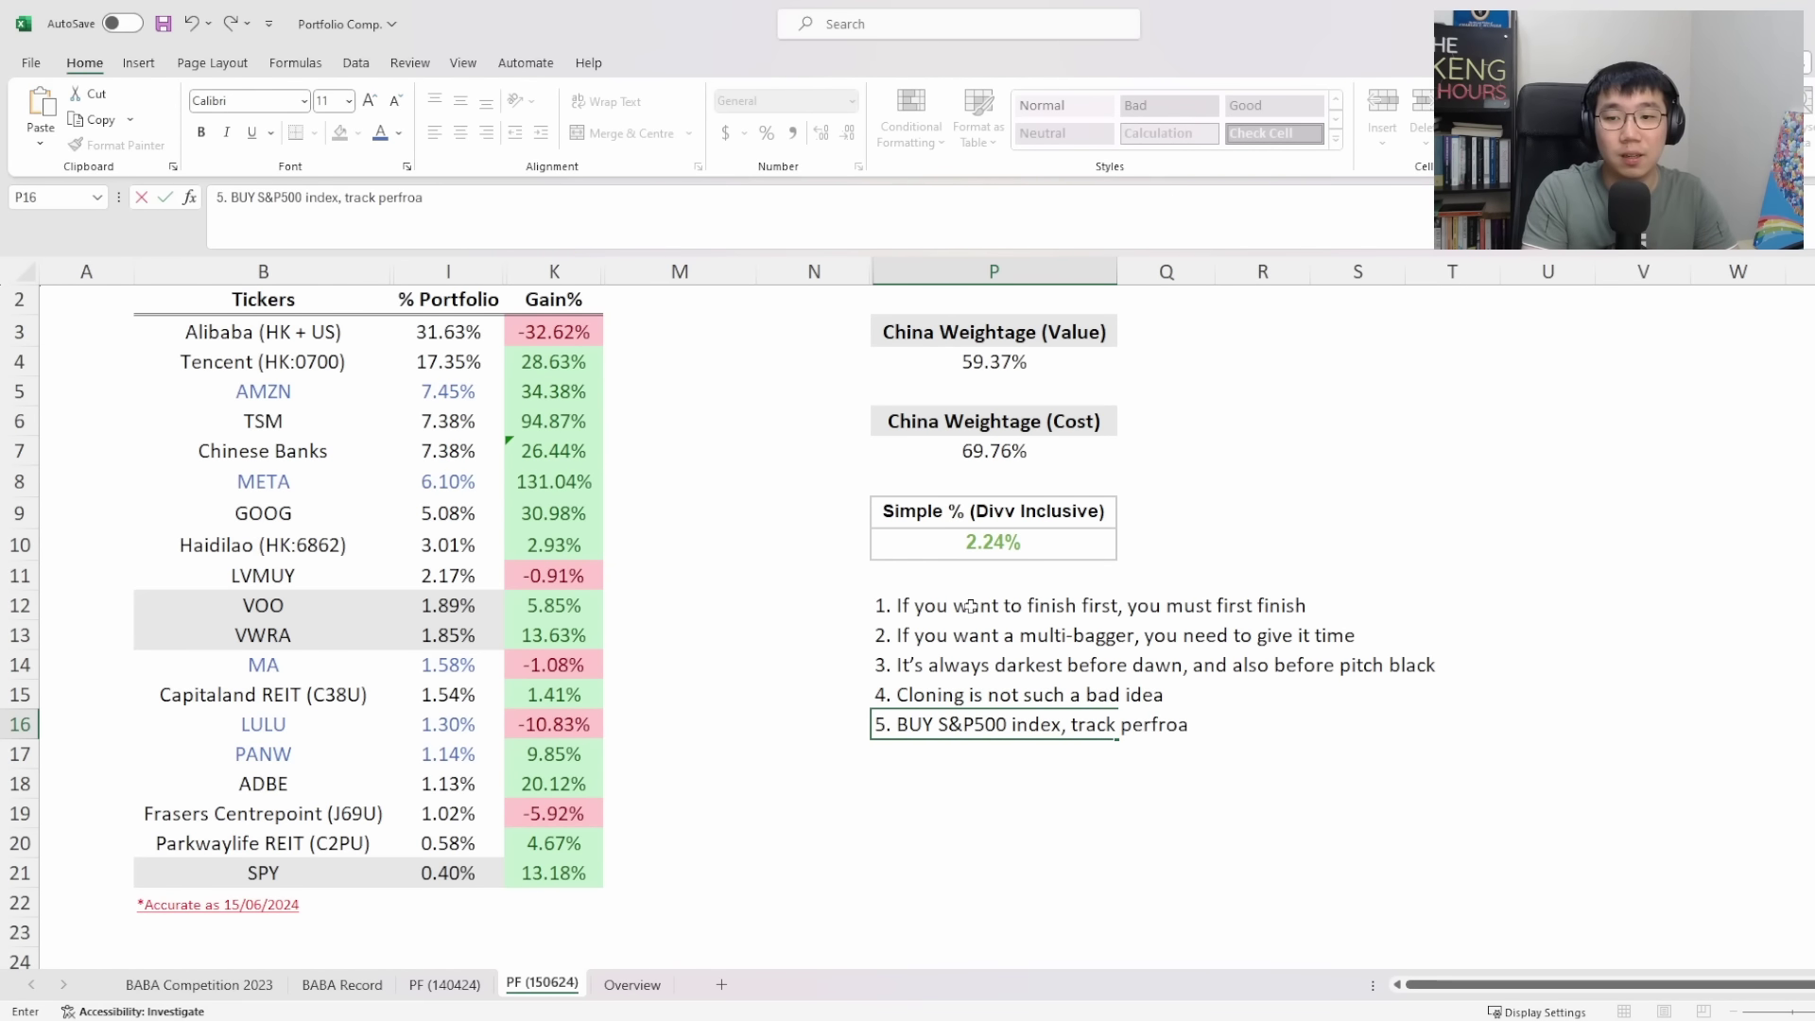
pyautogui.press('BackSpace')
pyautogui.press('BackSpace')
pyautogui.press('BackSpace')
pyautogui.write('ormance')
pyautogui.press('Return')
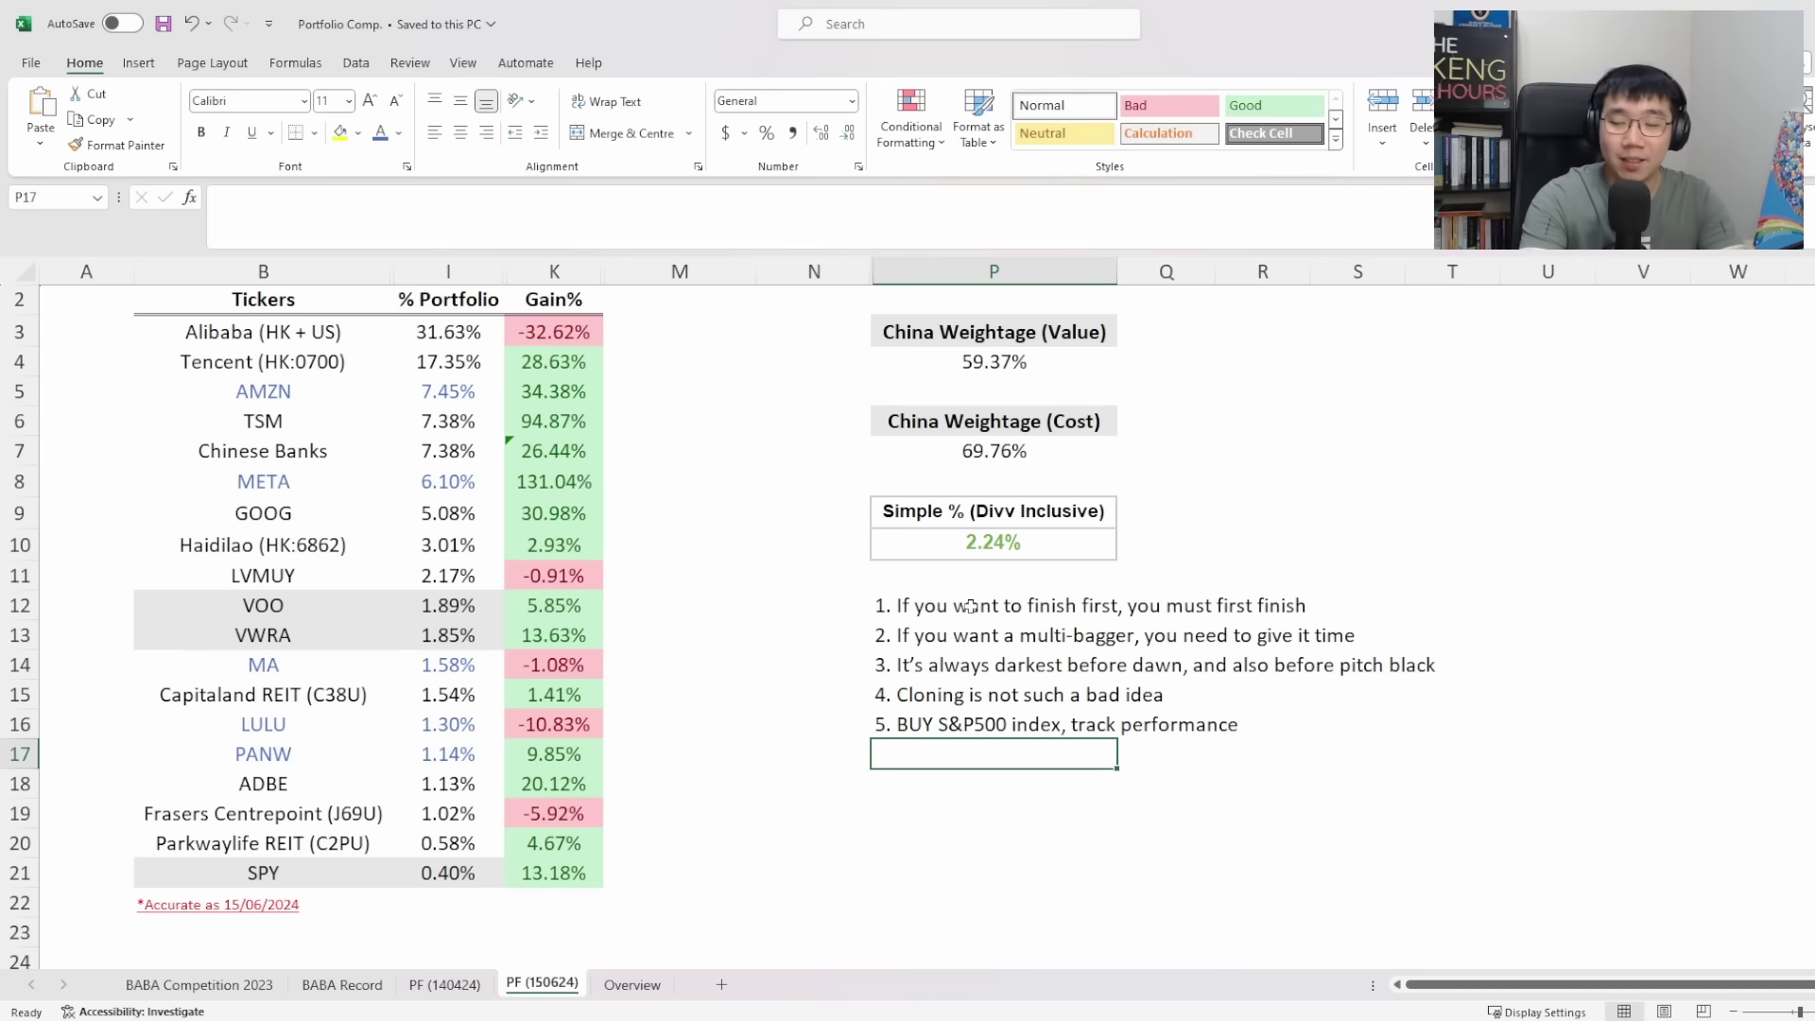